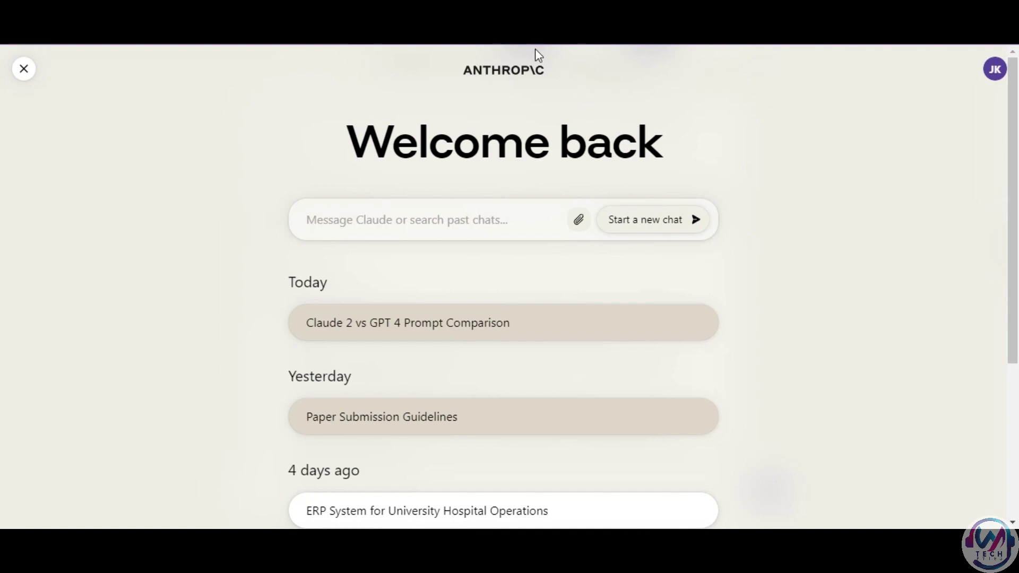
Switch from Claude's welcome screen to the ChatGPT start page
click(319, 22)
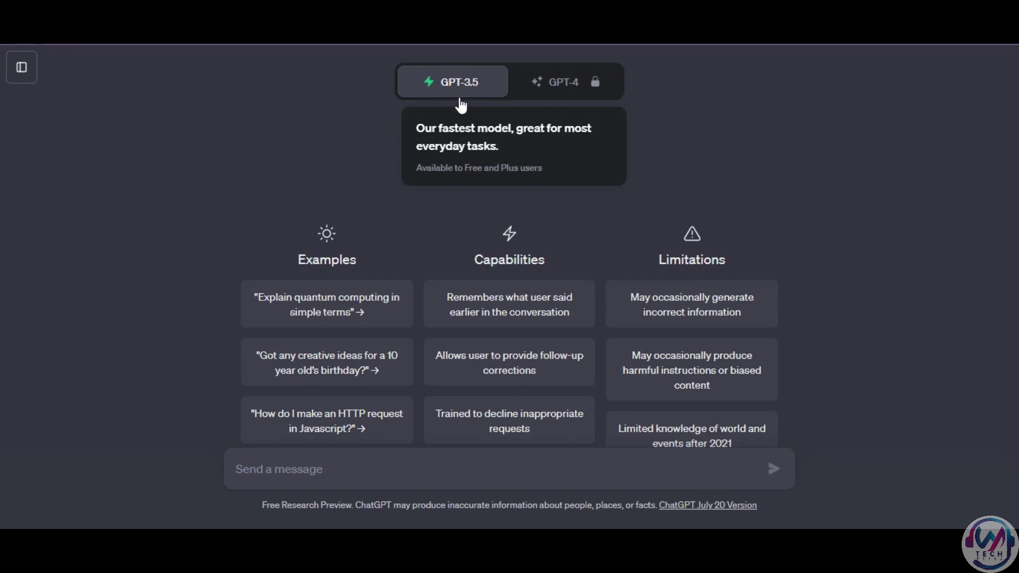
Try selecting the GPT-4 model in ChatGPT, then dismiss the Plus upgrade offer
click(576, 82)
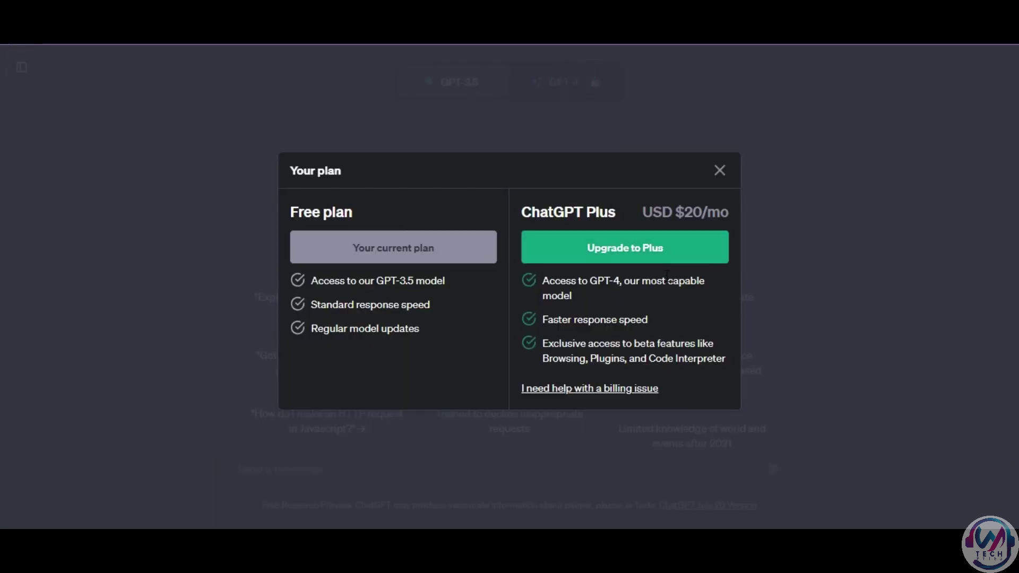
click(719, 171)
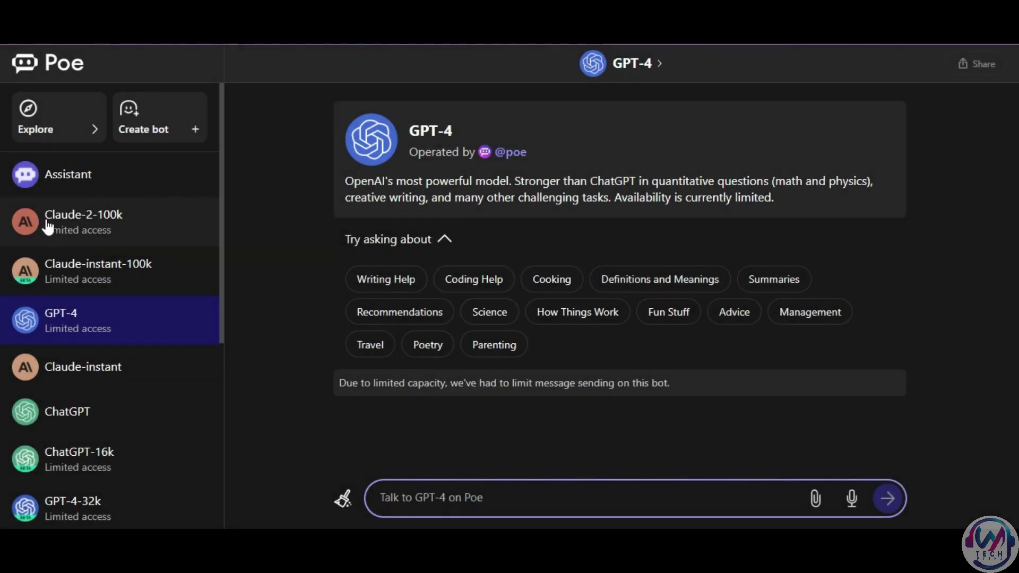
scroll(70, 323, down, 1)
scroll(75, 327, up, 1)
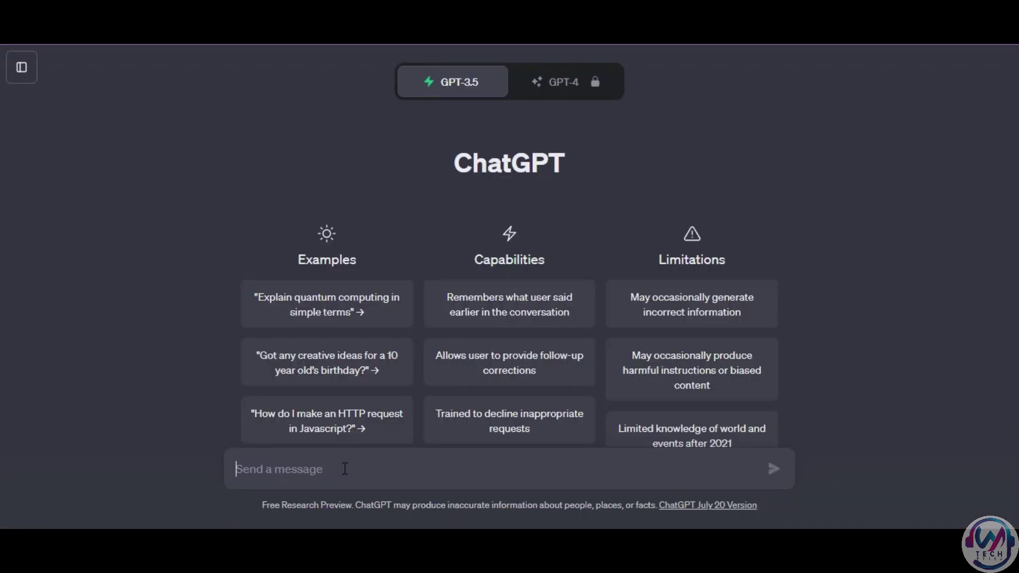
Paste the full thesis text into ChatGPT's message box and send it
key(ctrl+v)
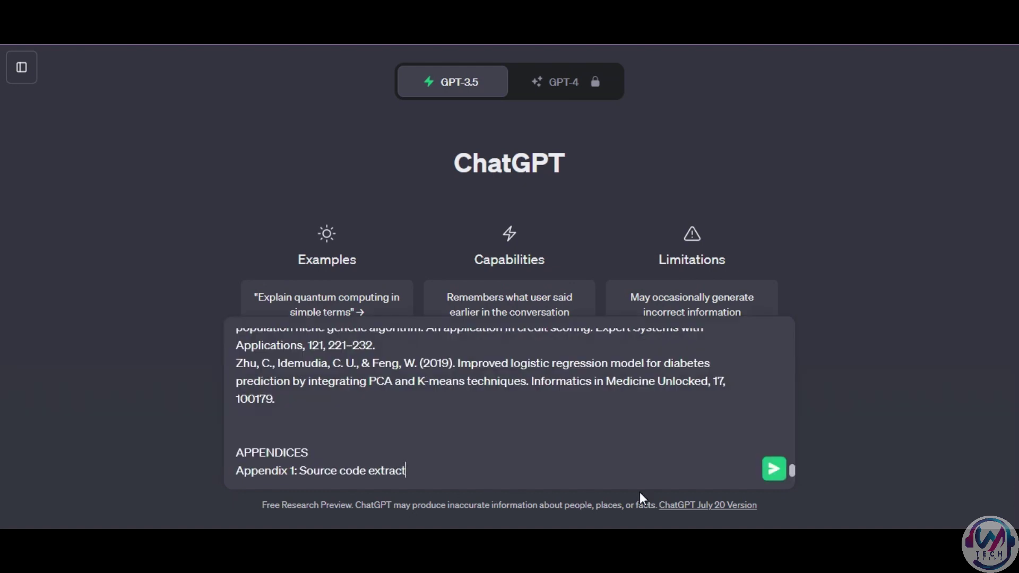
click(773, 471)
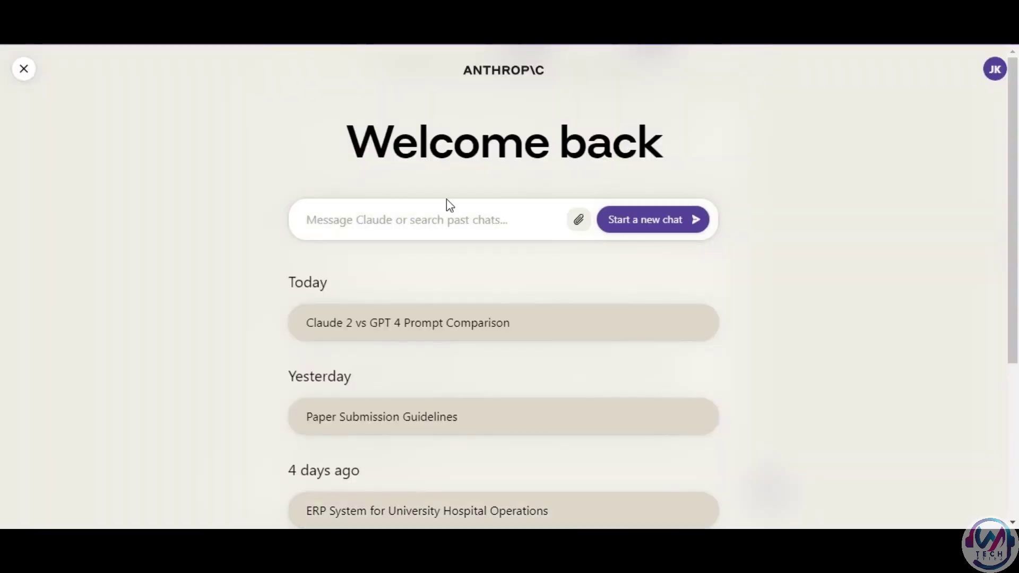
Paste the thesis into Claude as paste.txt and ask it to 'Summarise the thesis'
key(ctrl+v)
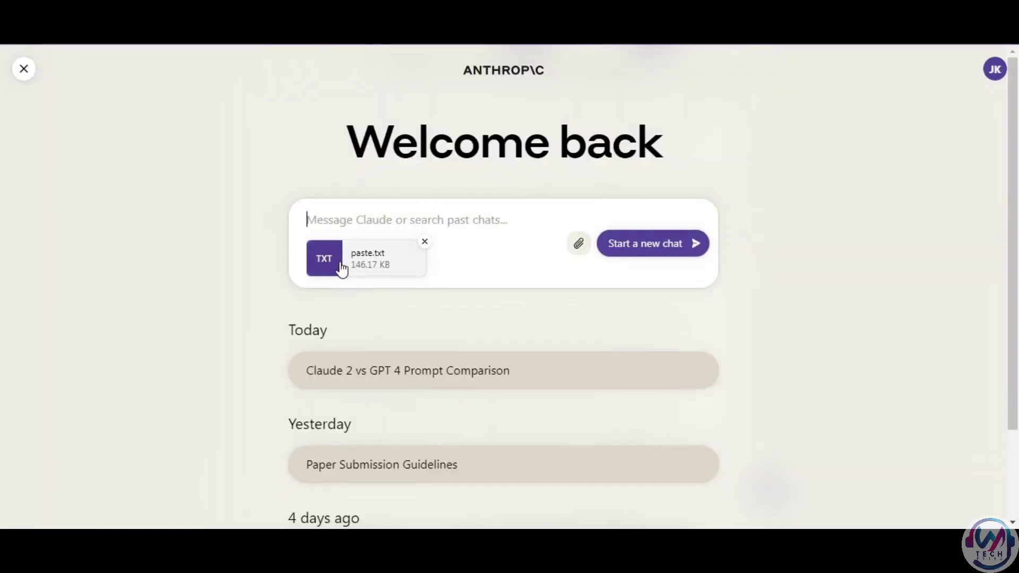
text(Summari)
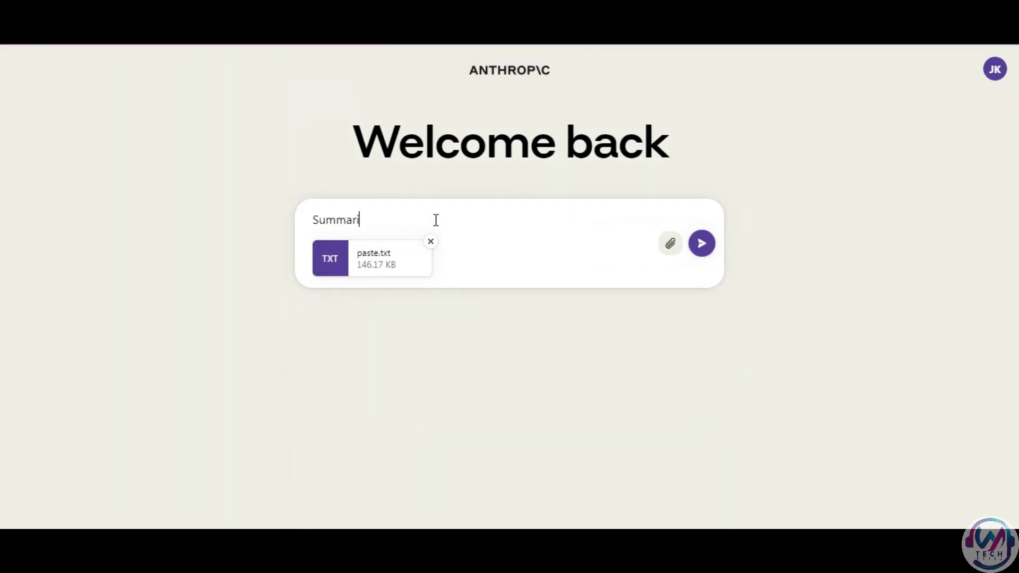
text(se the thesis)
key(Return)
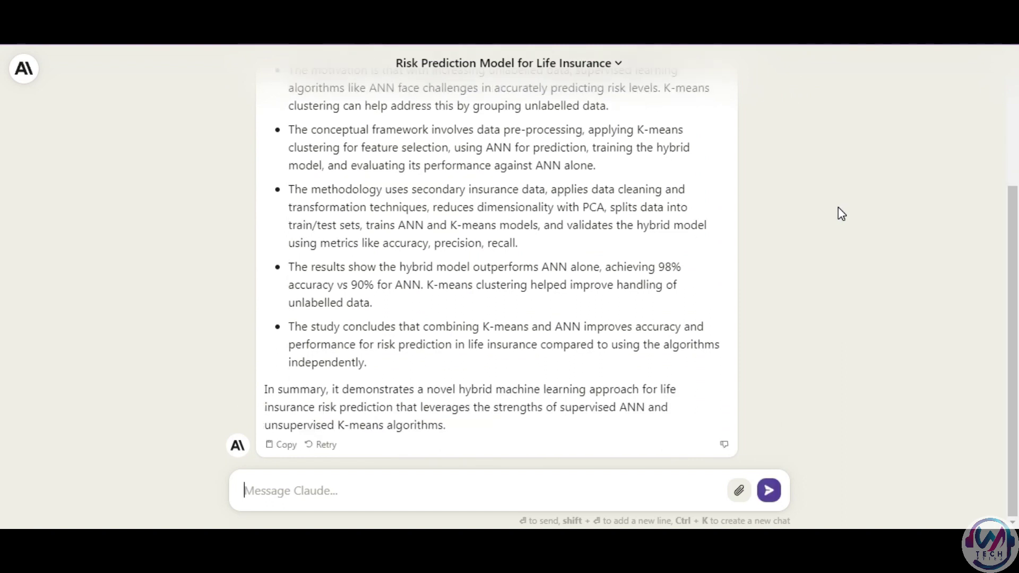
Scroll through Claude's bullet-point summary of the risk prediction thesis
scroll(759, 303, up, 3)
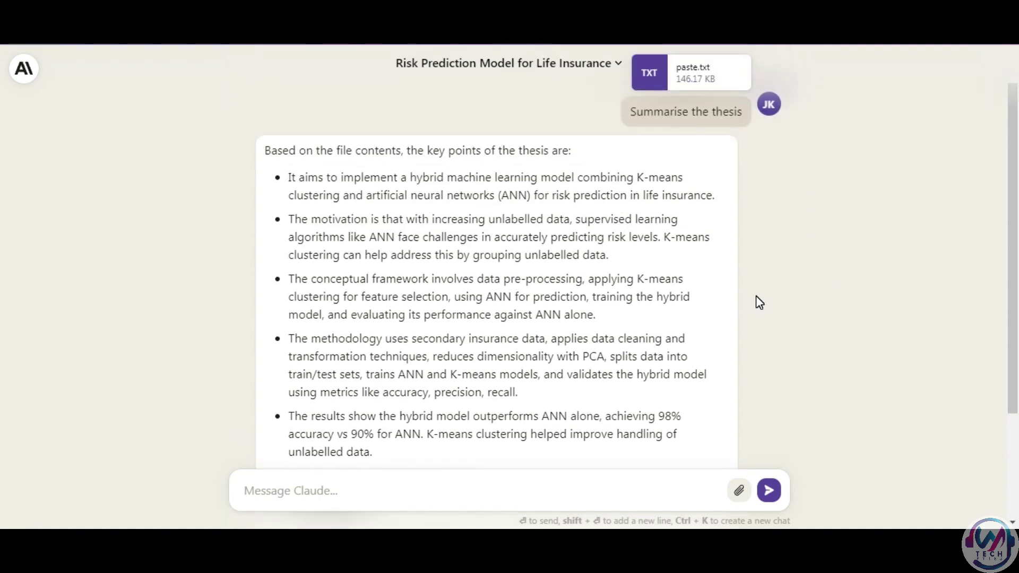
scroll(756, 296, down, 3)
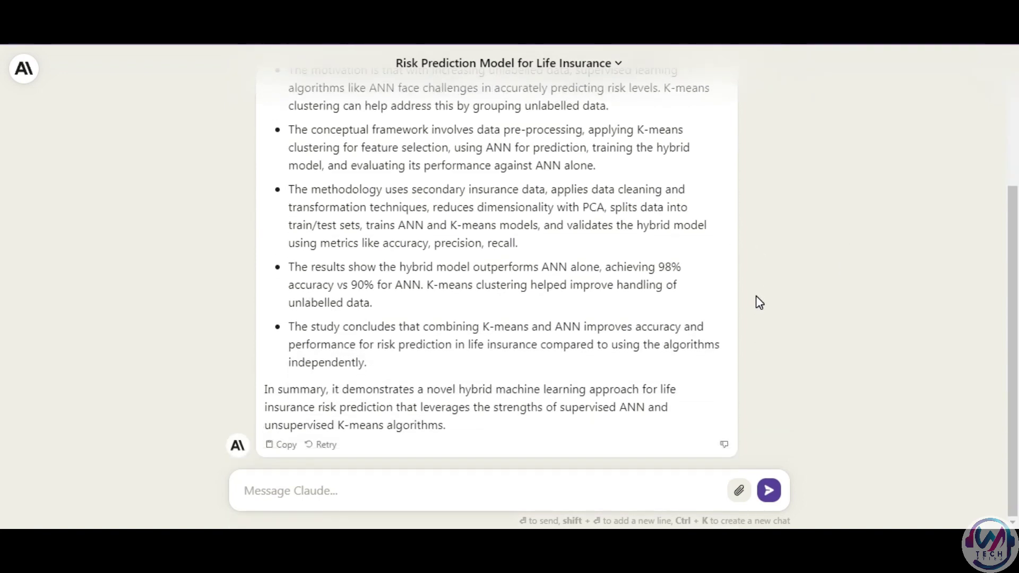
scroll(757, 297, up, 2)
scroll(757, 297, down, 2)
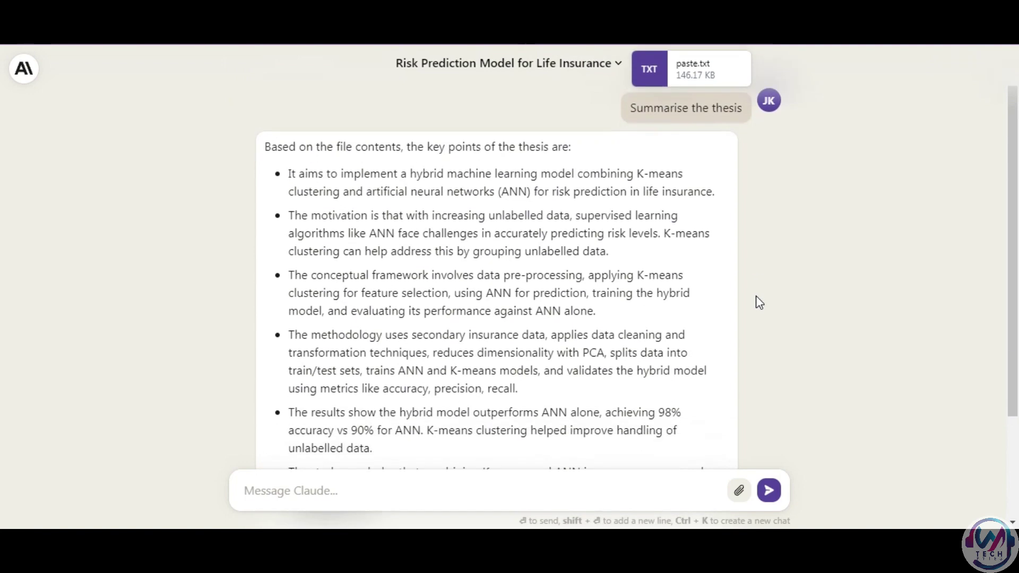
scroll(759, 303, up, 2)
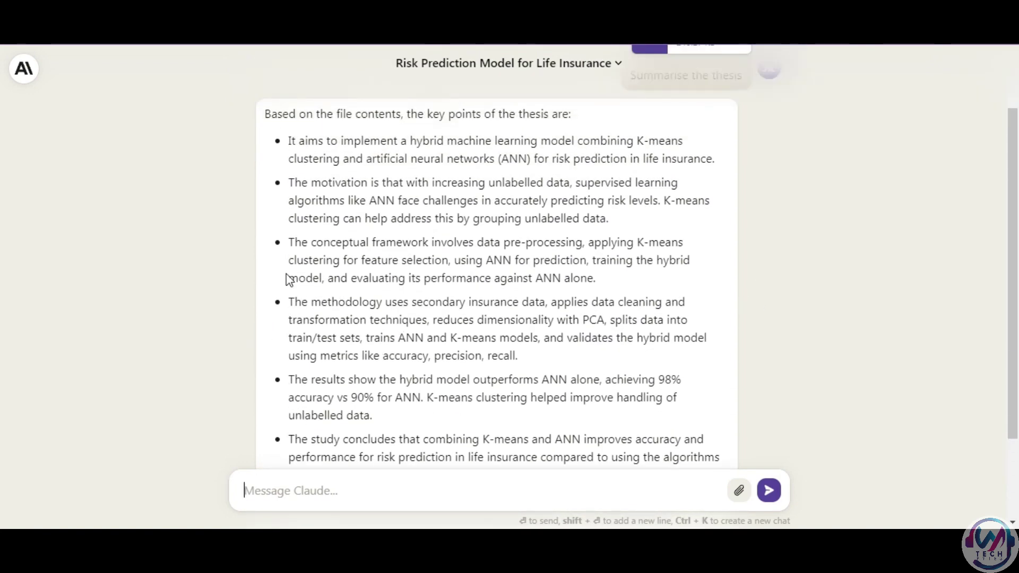
scroll(834, 449, down, 2)
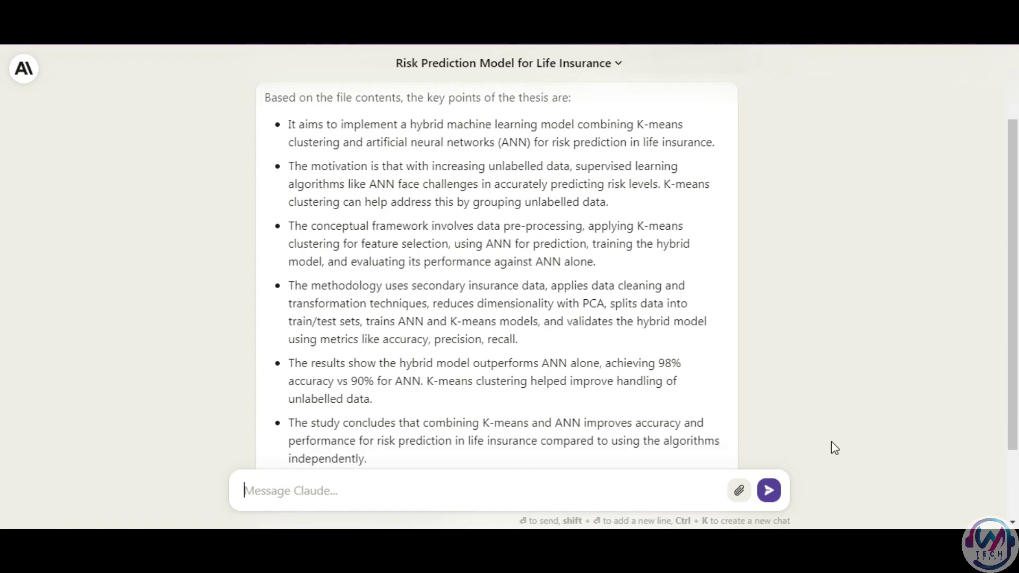
scroll(832, 443, up, 4)
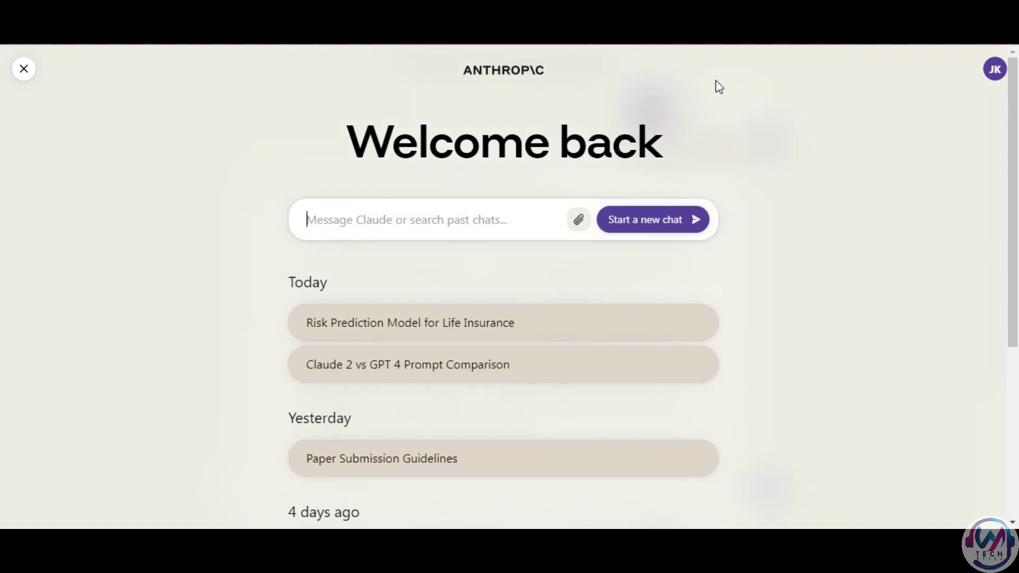
Attach the four Claude text files, 1 through 4, to a new Claude message
click(579, 222)
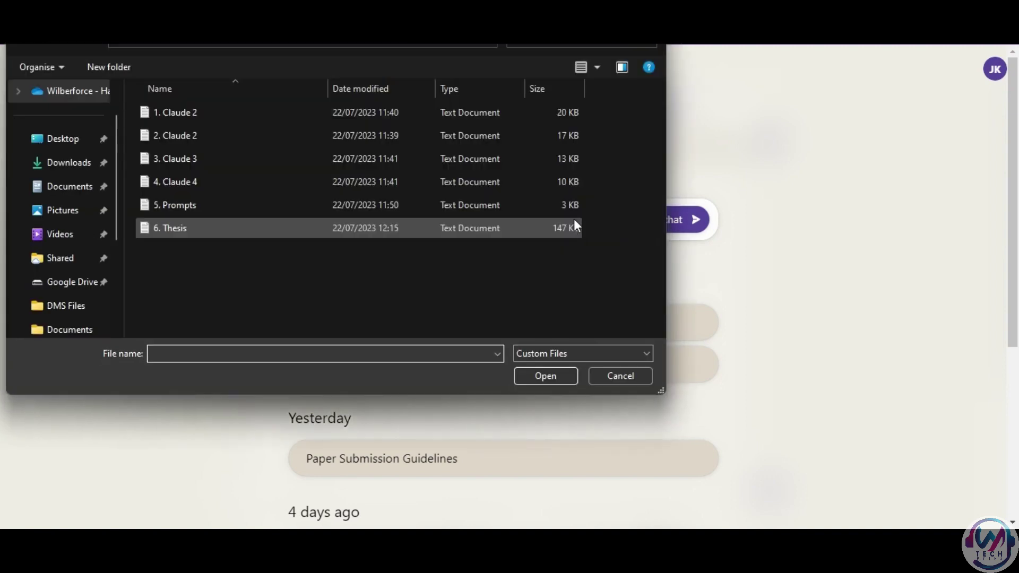
click(222, 115)
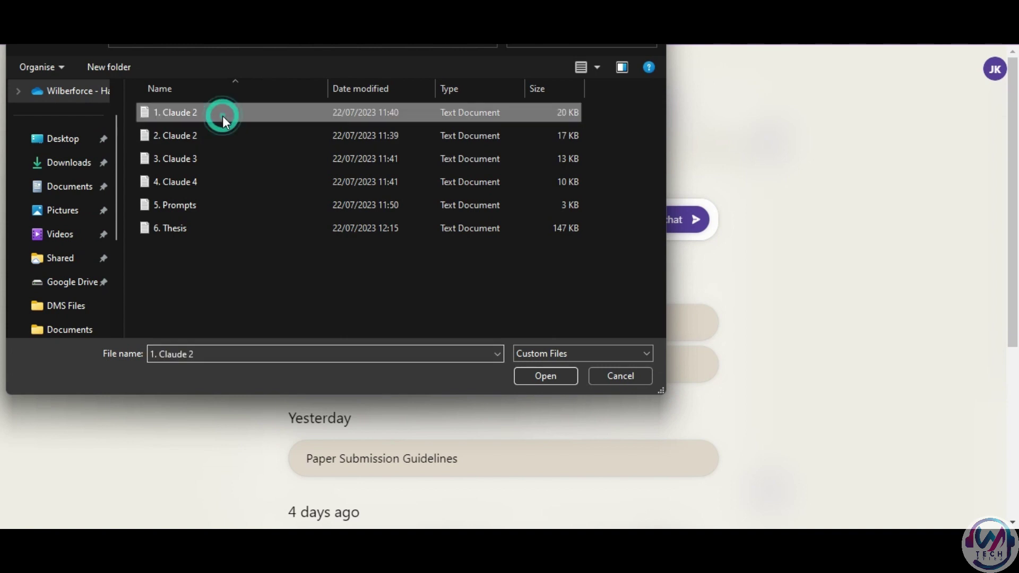
key(shift+Down)
key(shift+Down)
key(shift+Down)
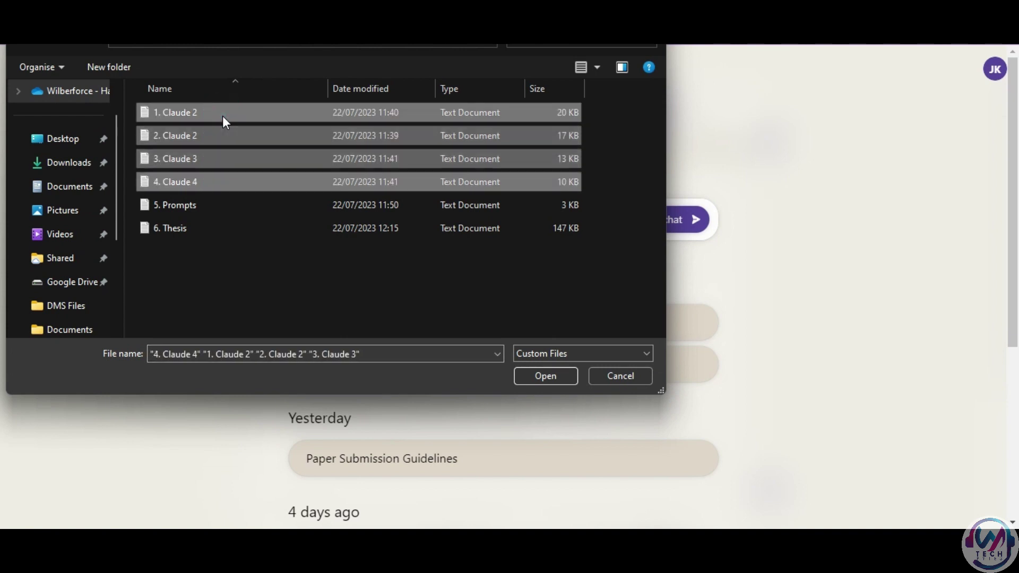
click(539, 377)
Send 'Summarise' with the four attachments and review the Claude 2 vs GPT-4 comparison
click(353, 219)
text(Summarise)
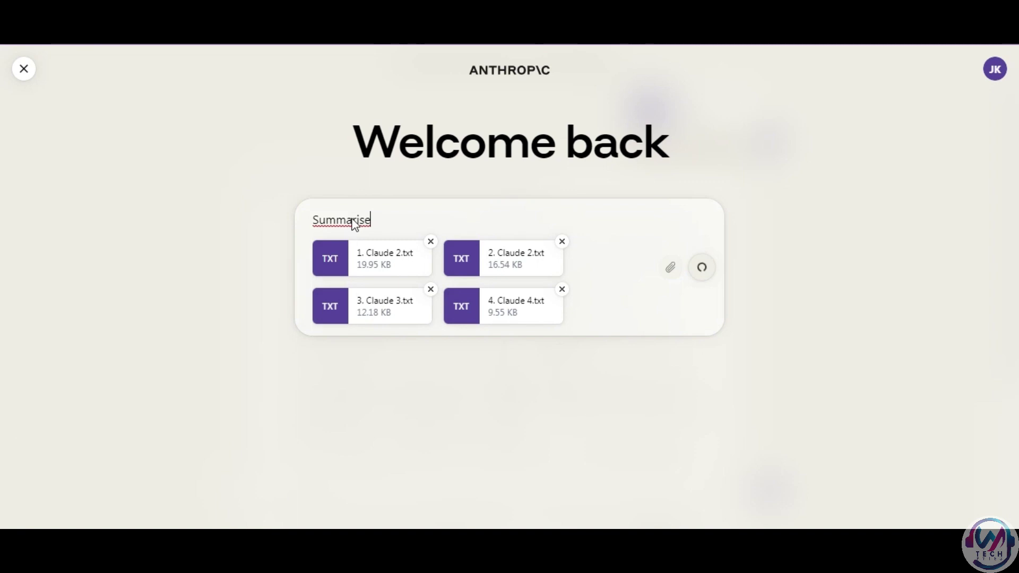
key(Return)
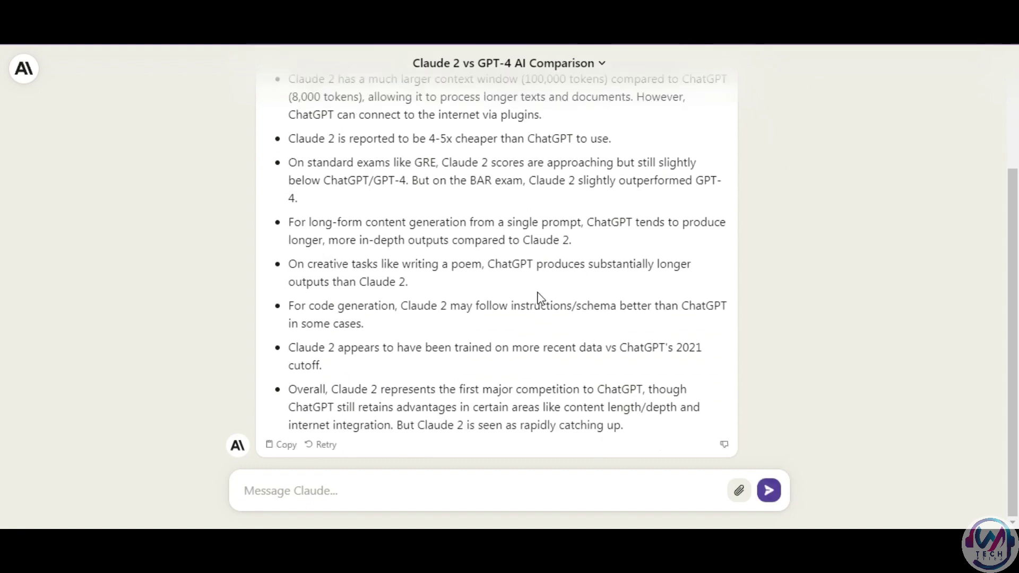
scroll(536, 292, up, 3)
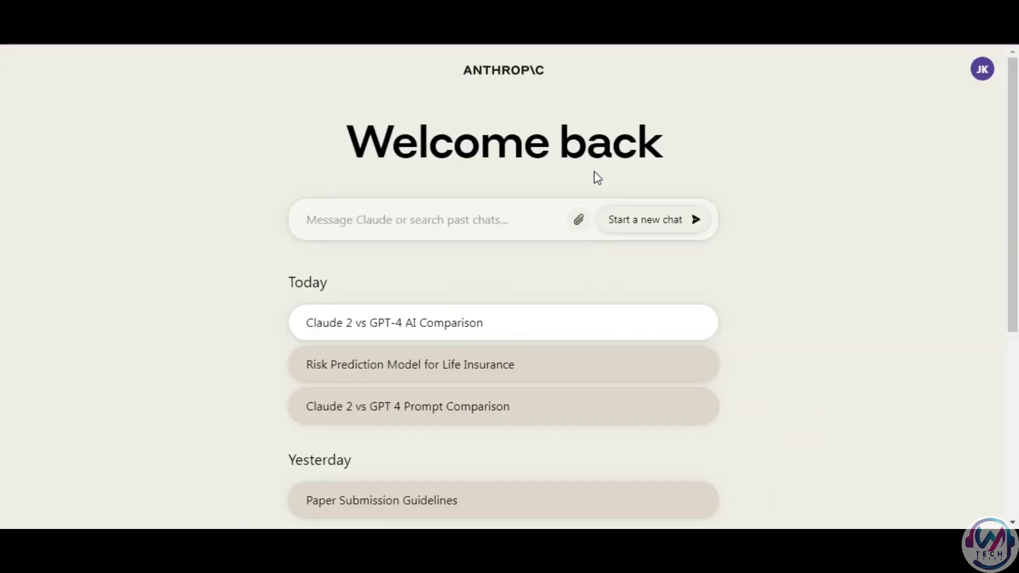
Send Claude the pasted prompt requesting an email asking a coworker for ERP rollout requirements
click(420, 227)
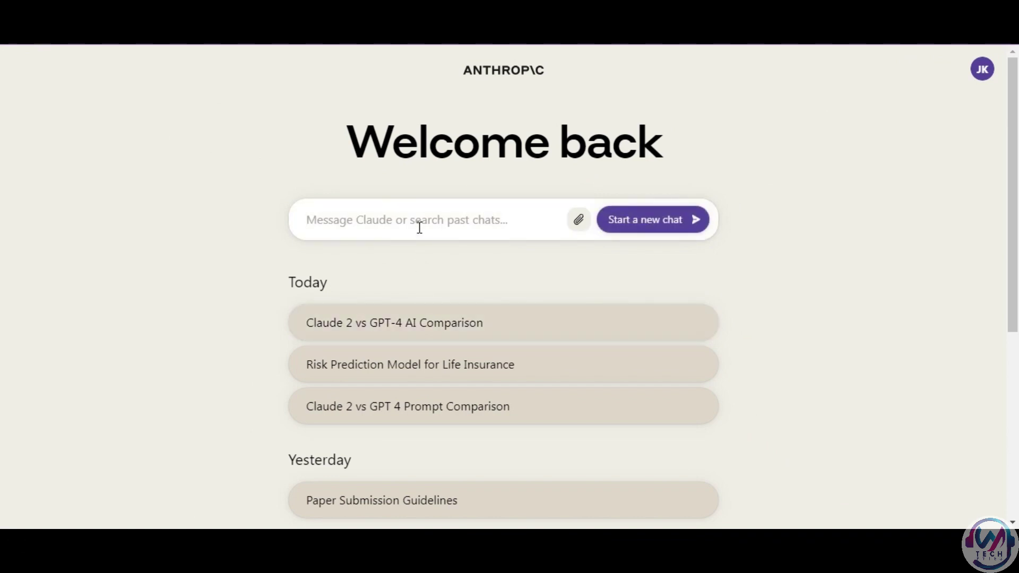
text(Write an email to send to a coworker asking for the requirements for the implementation and roll out of a new ERP system.)
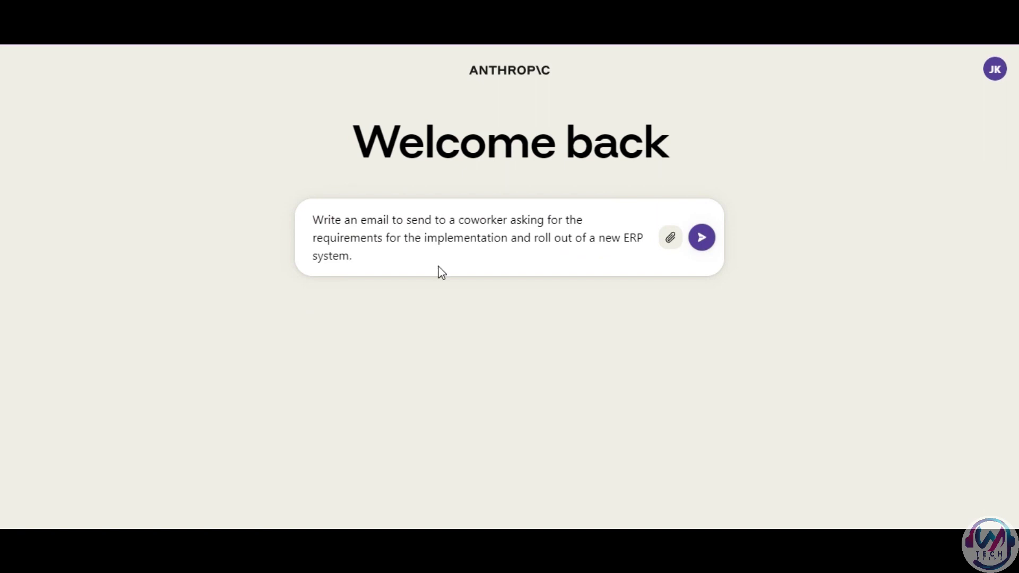
click(703, 244)
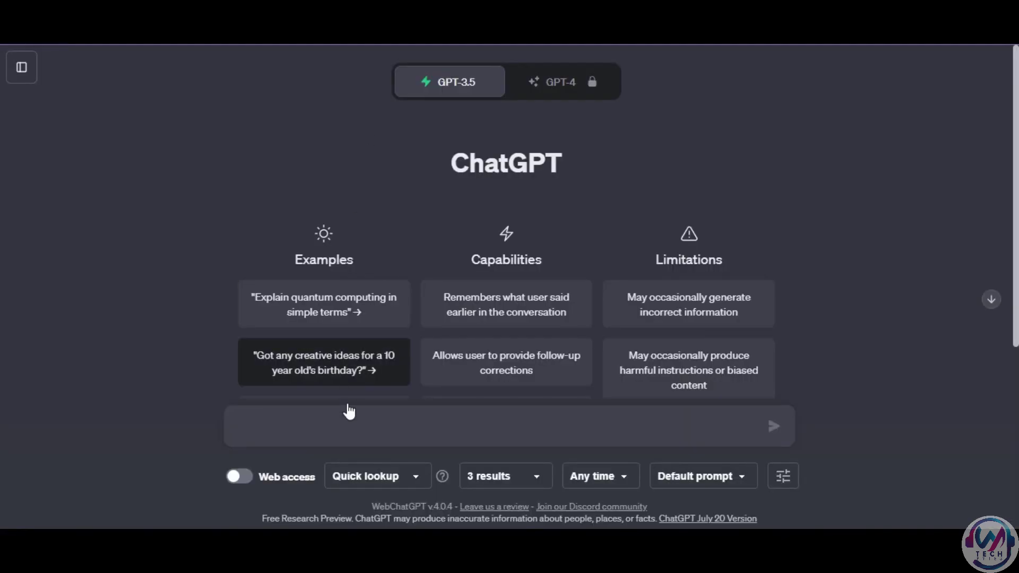
Send the same ERP requirements email prompt to ChatGPT
click(321, 422)
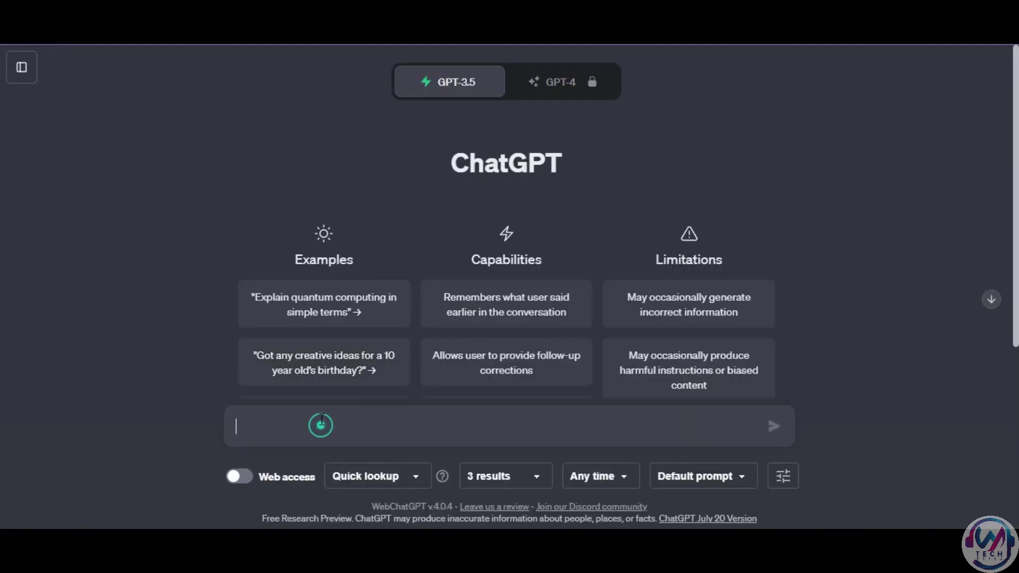
text(Write an email to send to a coworker asking for the requirements for the implementation and roll out of a new ERP system.)
key(Return)
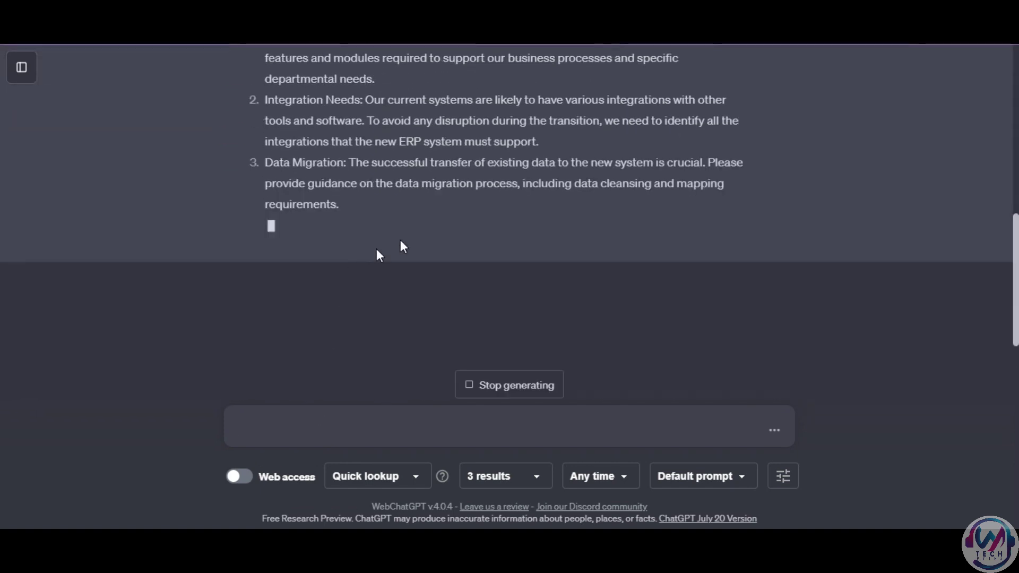
Read ChatGPT's ERP email reply down to its thank-you closing paragraph and back
scroll(512, 225, up, 3)
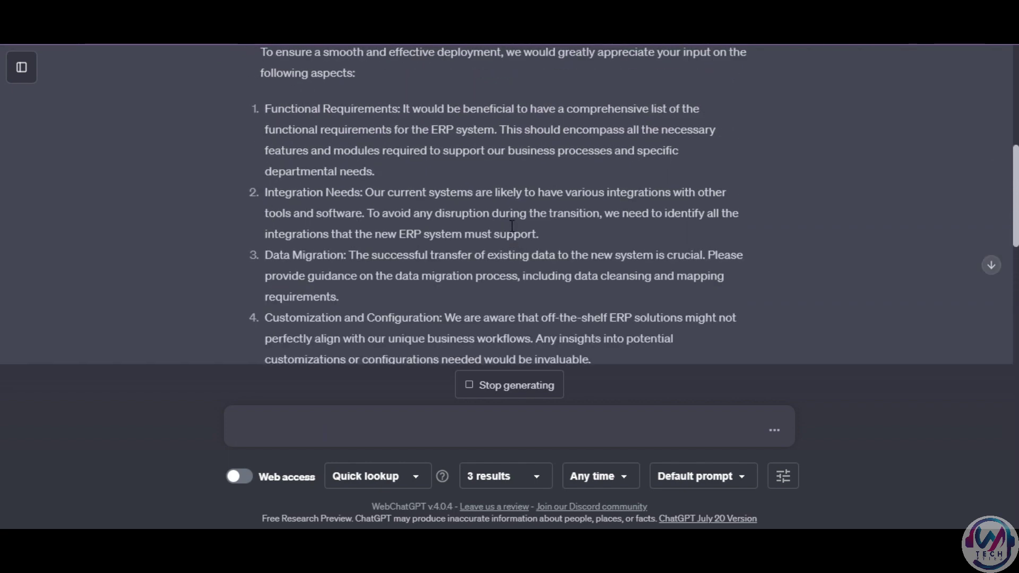
scroll(512, 226, down, 7)
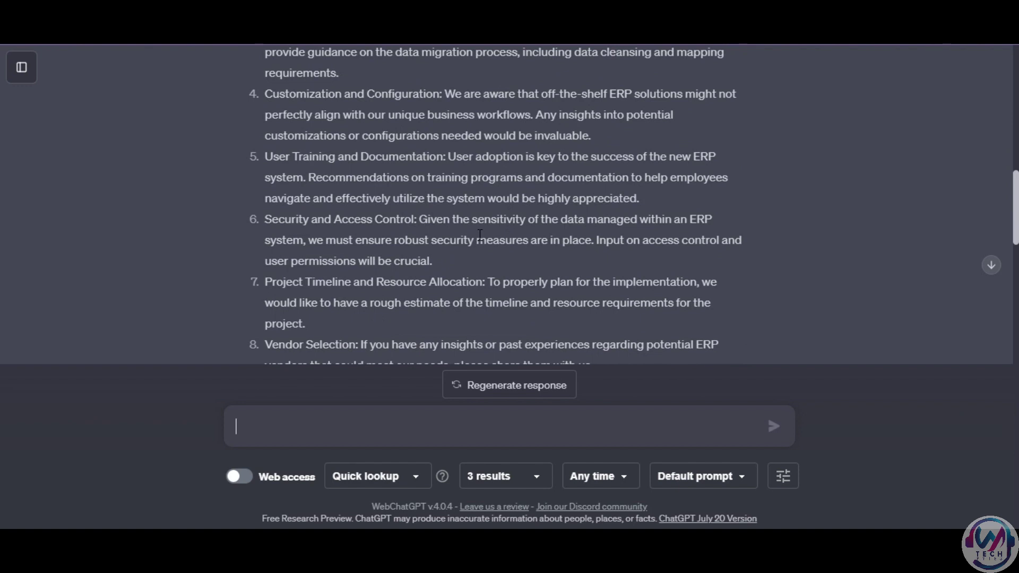
scroll(480, 277, down, 2)
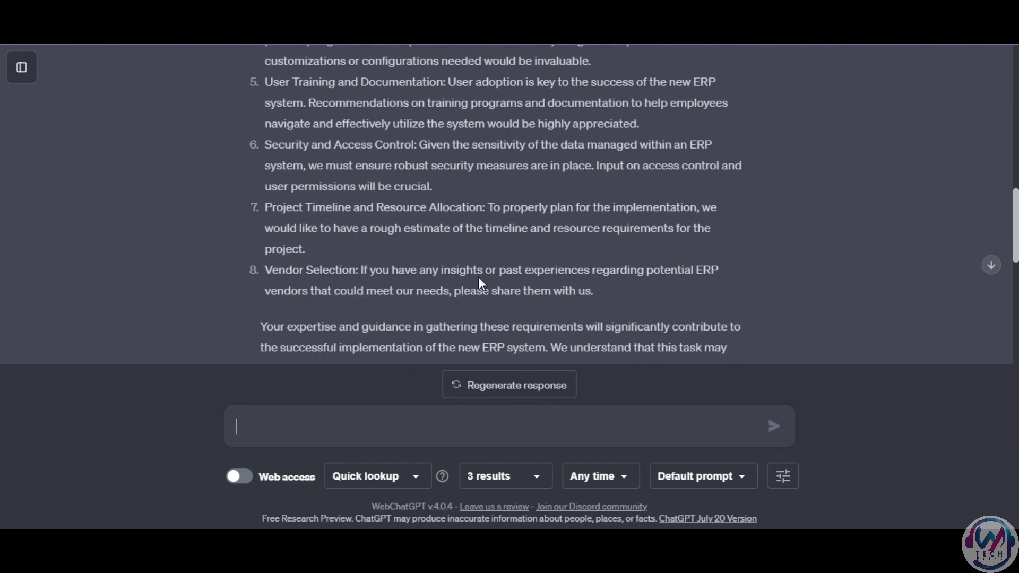
scroll(480, 281, down, 2)
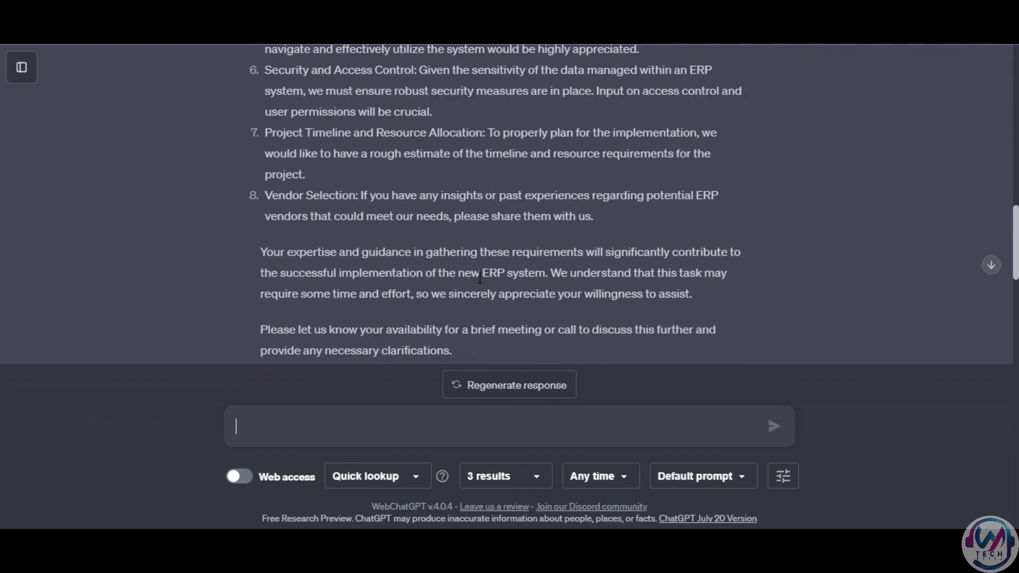
scroll(480, 277, down, 2)
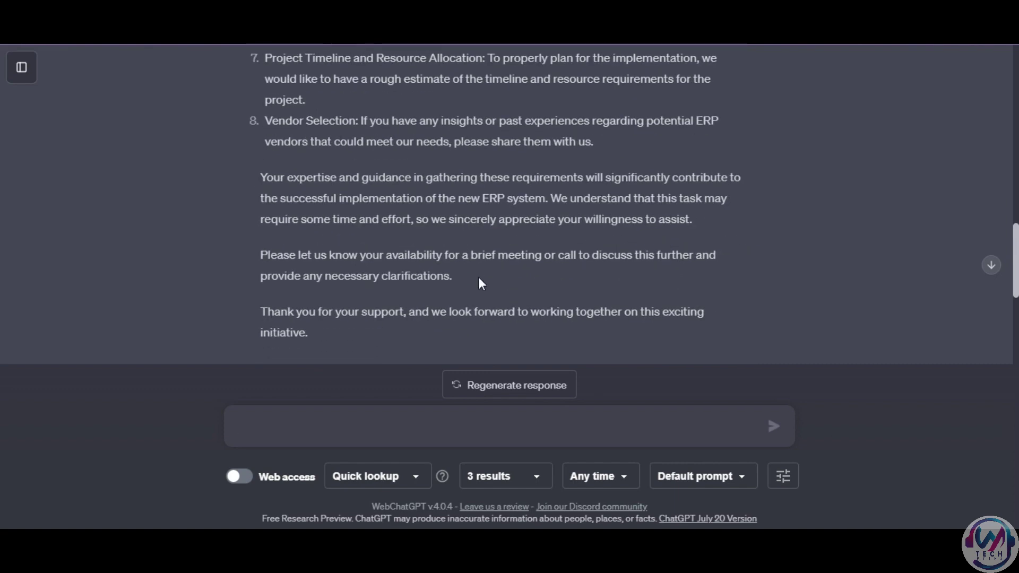
scroll(481, 283, up, 3)
scroll(480, 283, up, 8)
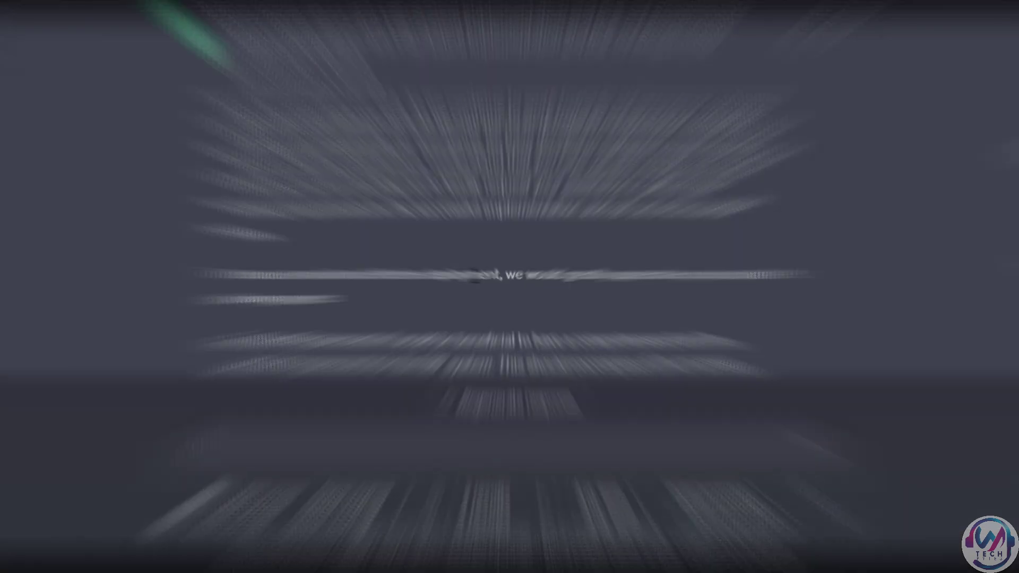
Send the ERP prompt to GPT-4, then the $1,000 MacBook/Lenovo/HP laptop prompt to Claude and ChatGPT
text(Write an email to send to a coworker asking for the requirements for the implementation and roll out of a new ERP system.)
key(Return)
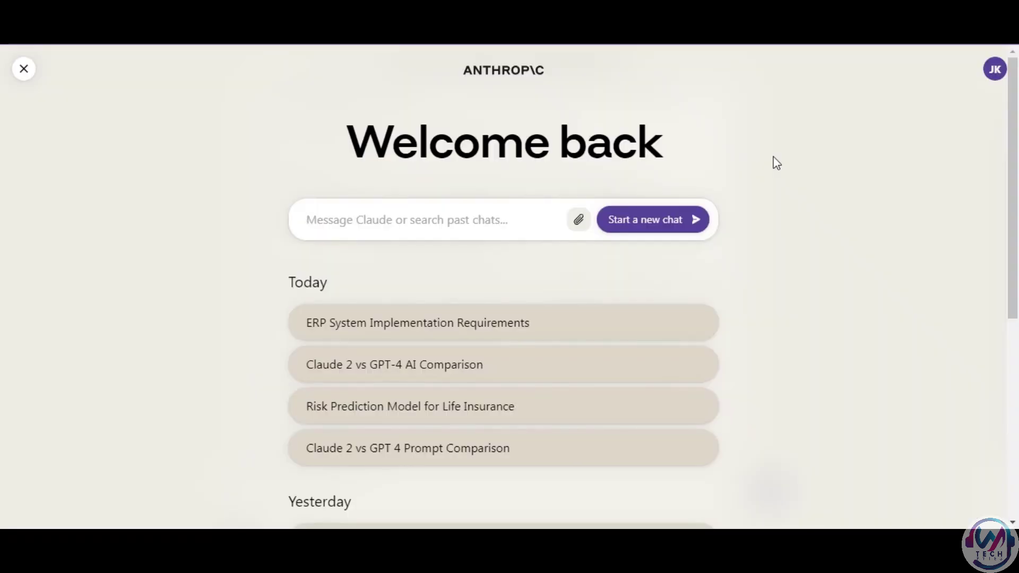
text(I want to buy a new laptop. I am between a MacBook, Lenovo or HP. Please compare the three models and give a recommendation on the best value for my money with a budget of $1,000. I typically use it for YouTube content creation and running my business online.)
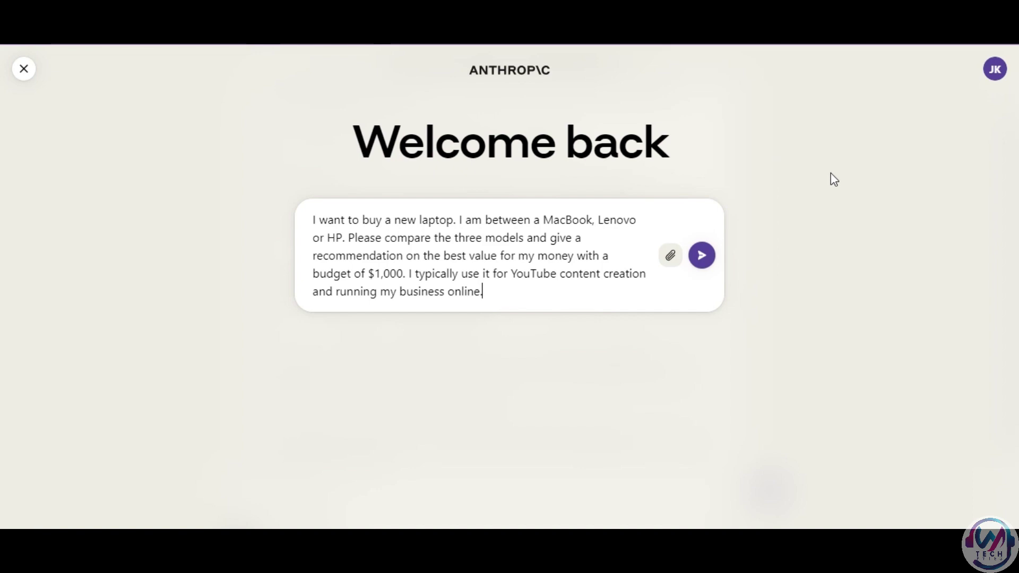
click(714, 264)
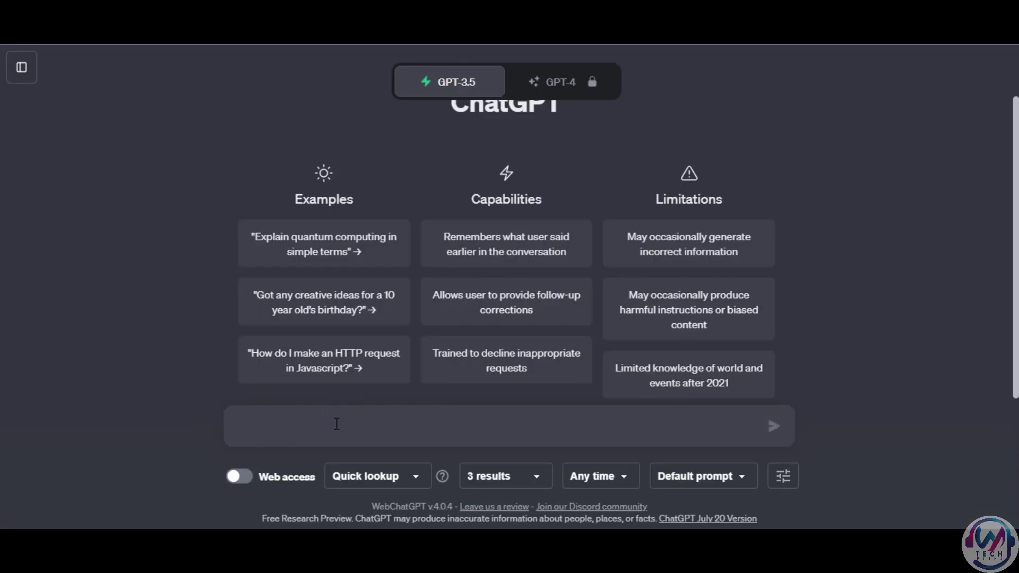
text(I want to buy a new laptop. I am between a MacBook, Lenovo or HP. Please compare the three models and give a recommendation on the best value for my money with a budget of $1,000. I typically use it for YouTube content creation and running my business online.)
key(Return)
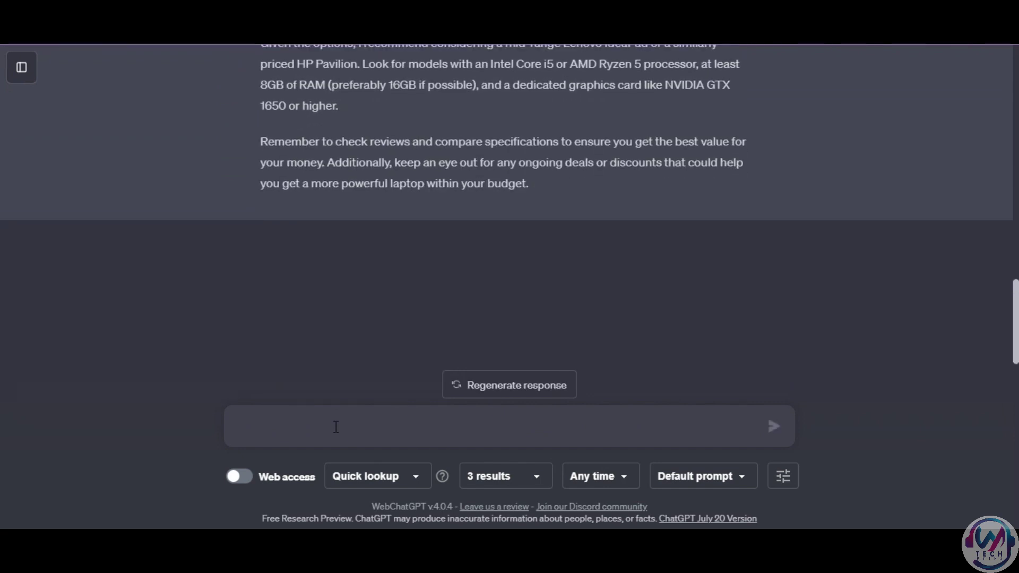
Review ChatGPT's Lenovo IdeaPad / HP Pavilion recommendation, then enable Web access and repaste the laptop prompt
scroll(537, 308, up, 2)
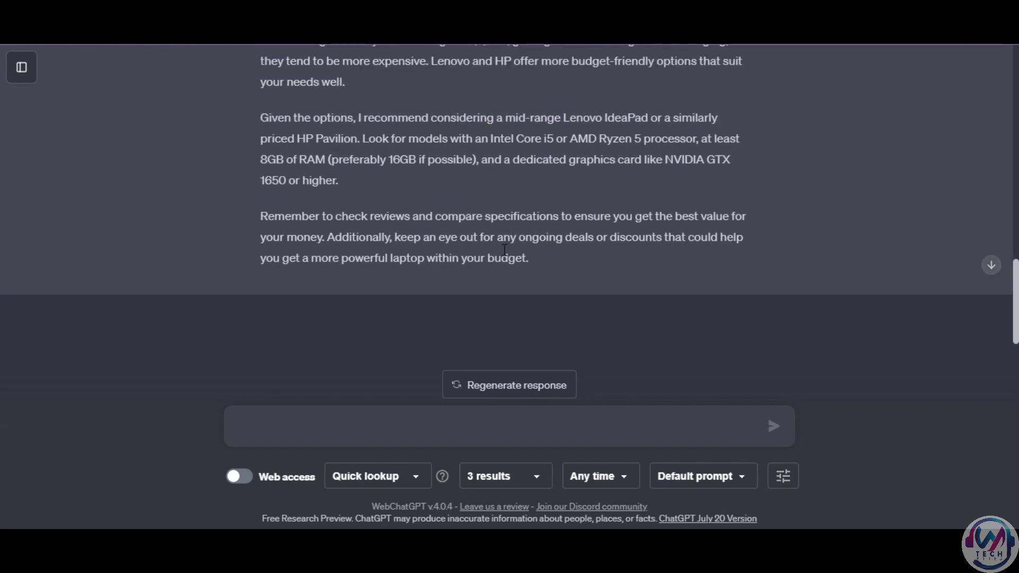
scroll(504, 249, up, 2)
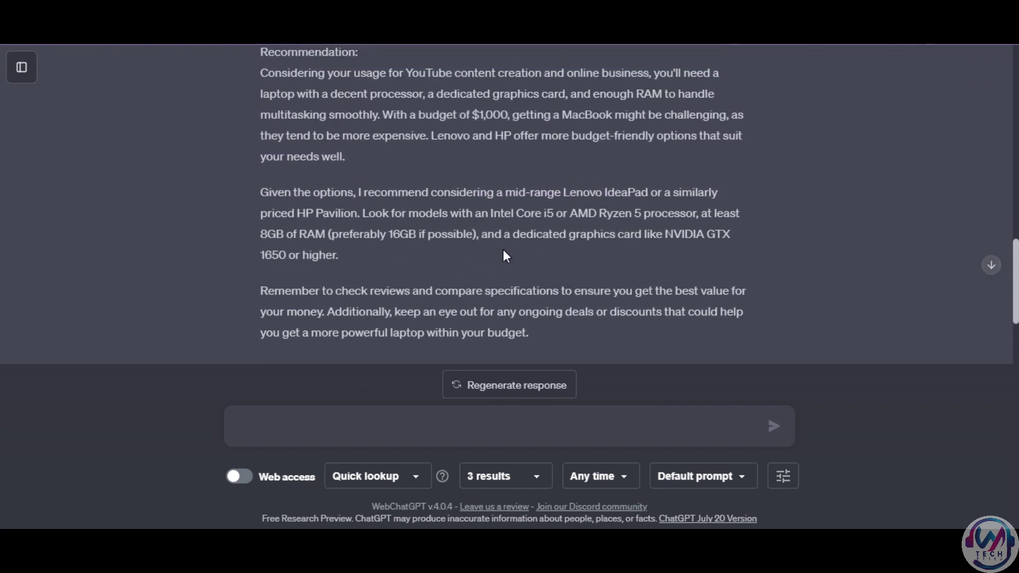
scroll(504, 256, down, 2)
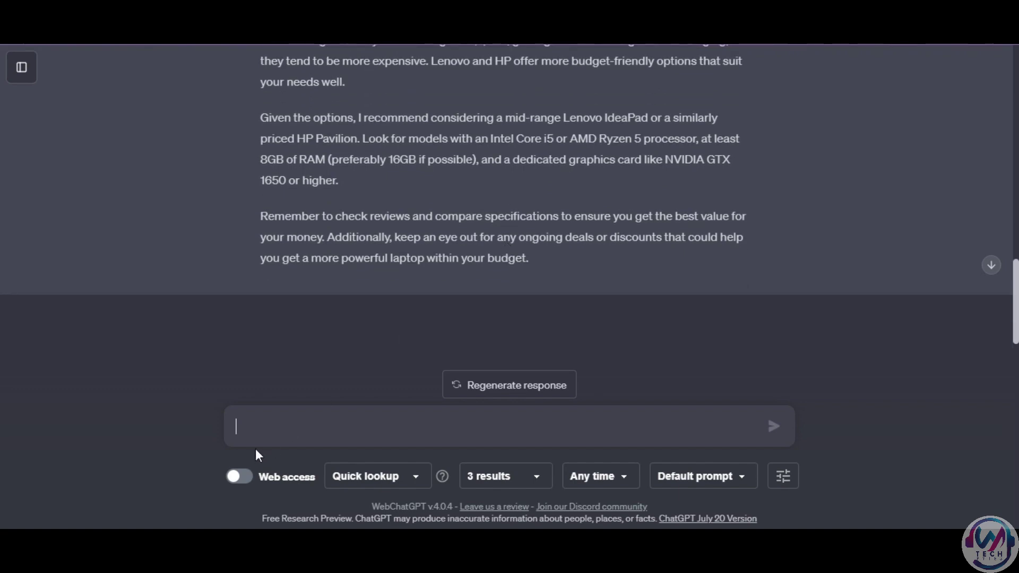
scroll(439, 325, up, 8)
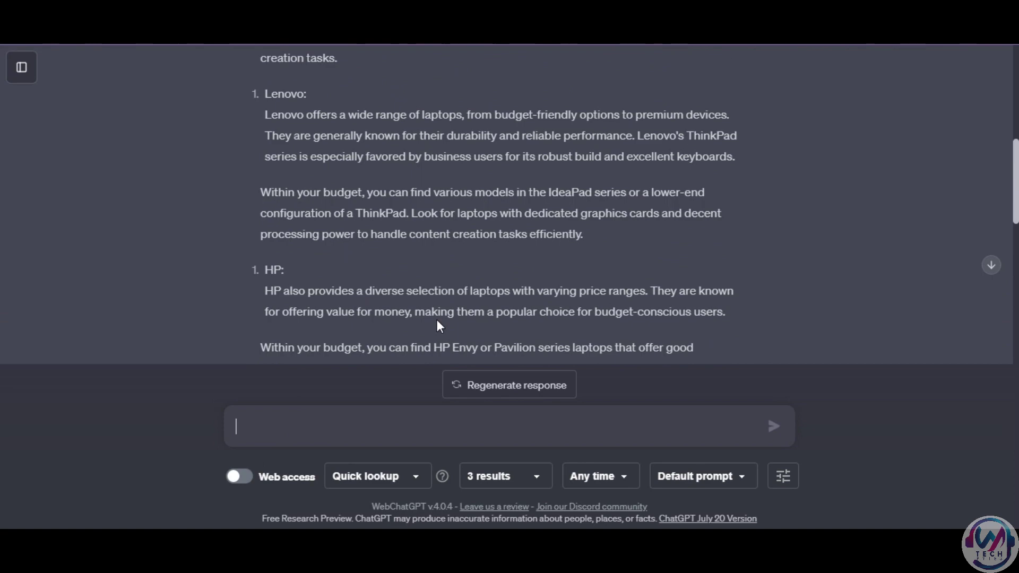
scroll(438, 325, up, 4)
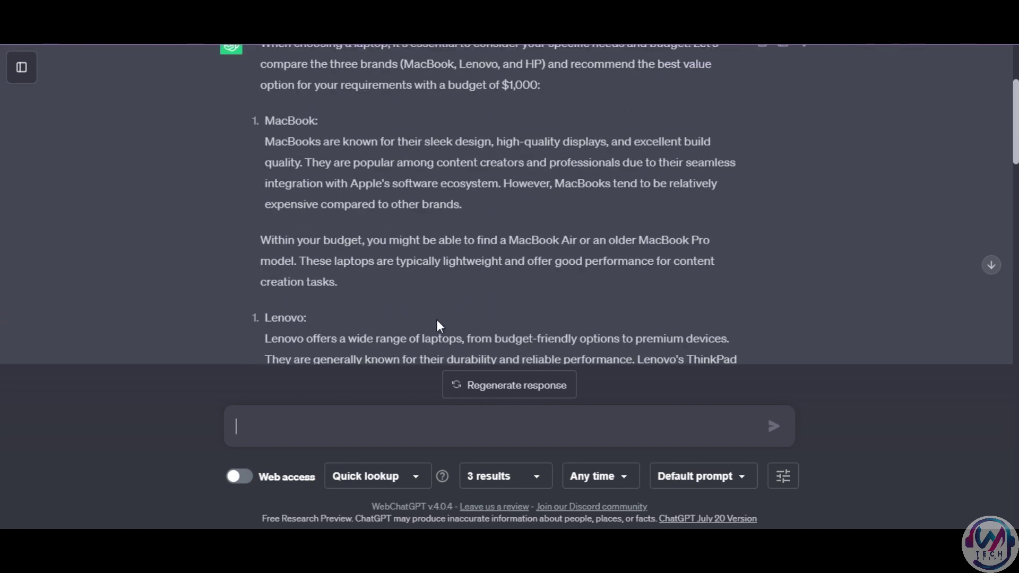
scroll(438, 325, down, 10)
click(236, 476)
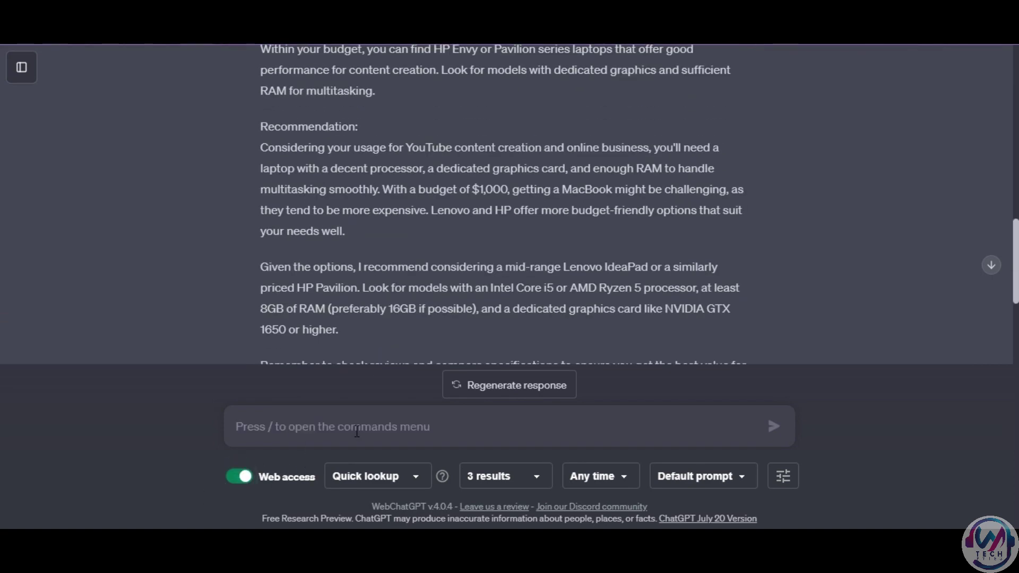
text(I want to buy a new laptop. I am between a MacBook, Lenovo or HP. Please compare the three models and give a recommendation on the best value for my money with a budget of $1,000. I typically use it for YouTube content creation and running my business online.)
Get a web-sourced answer favouring the HP Envy 16, then open the earlier Best Value Laptop chat
click(773, 426)
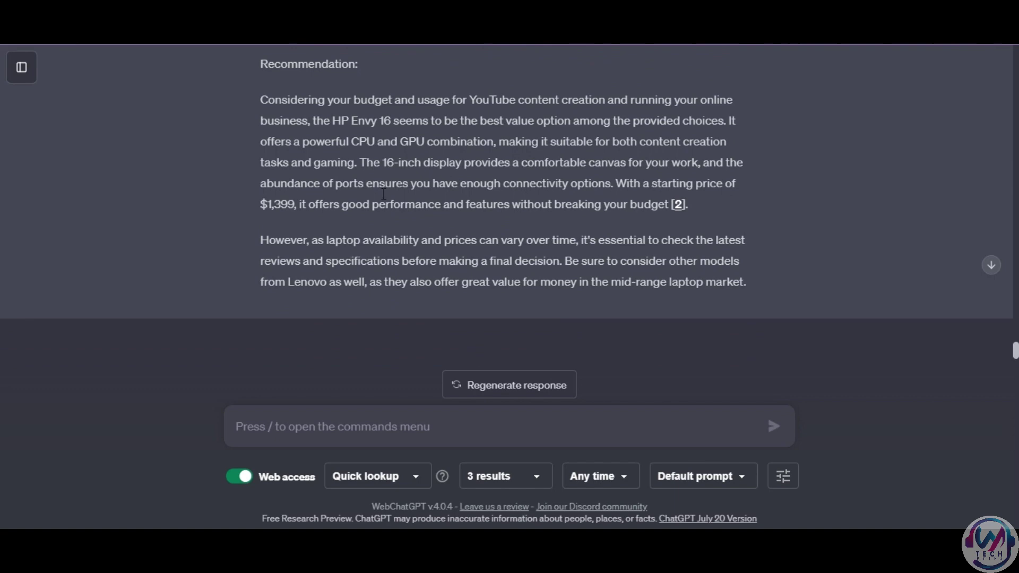
click(21, 67)
click(70, 202)
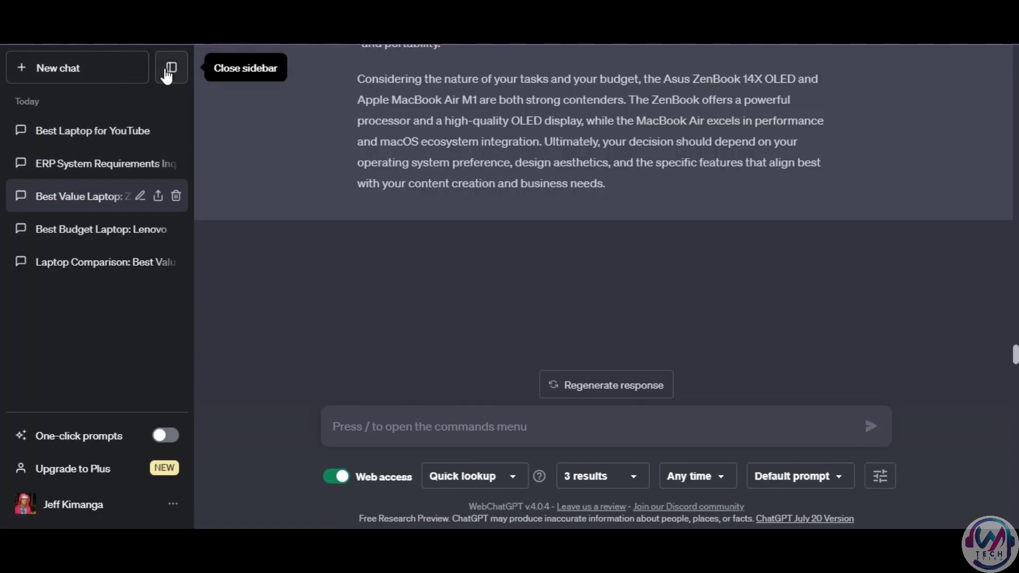
Read the earlier chat comparing the Asus ZenBook 14X OLED, MacBook Air M1 and HP Envy X360
click(165, 69)
scroll(445, 216, up, 15)
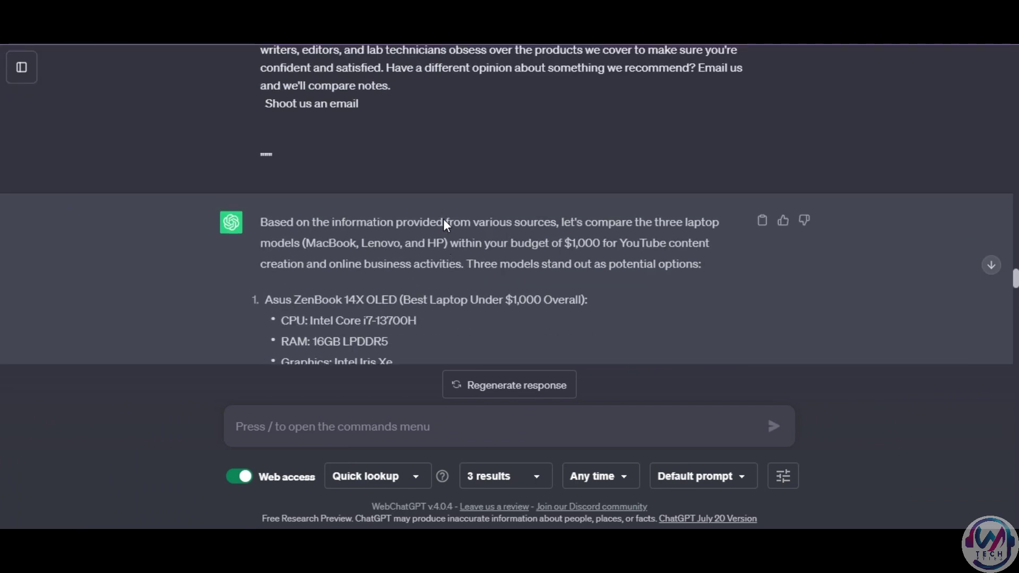
scroll(421, 234, down, 5)
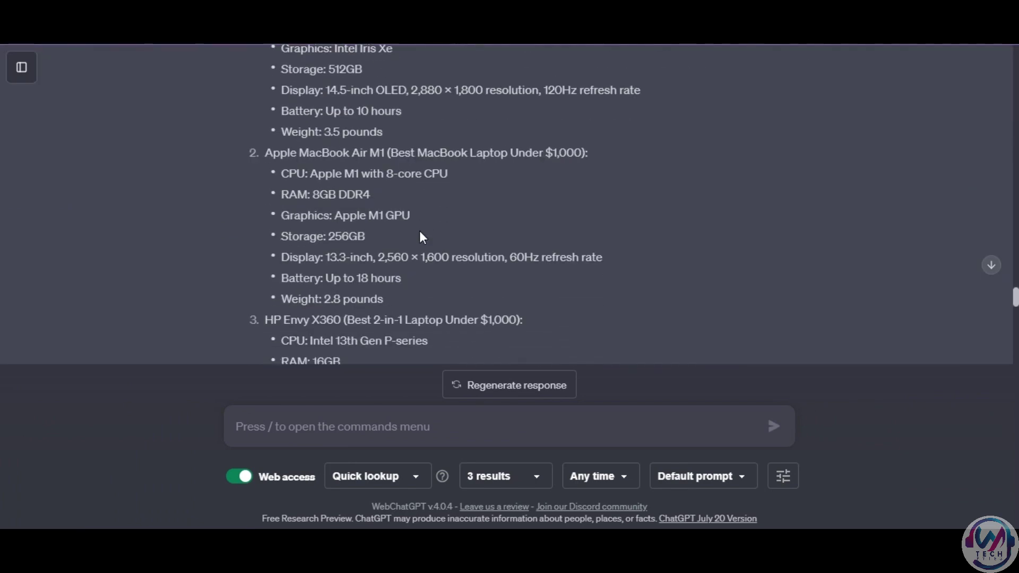
scroll(421, 237, down, 5)
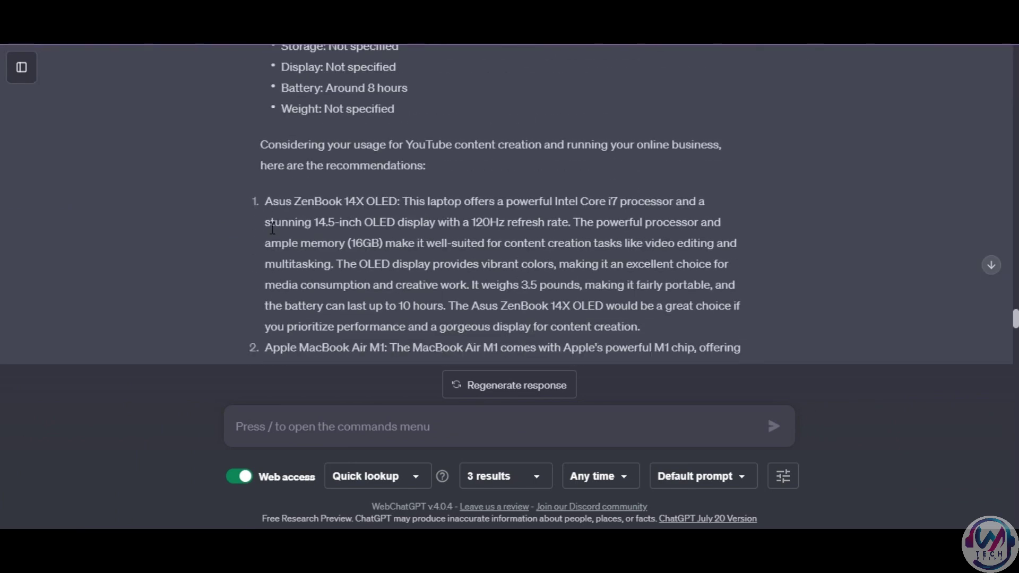
drag(262, 201, 402, 202)
click(466, 233)
scroll(466, 235, down, 8)
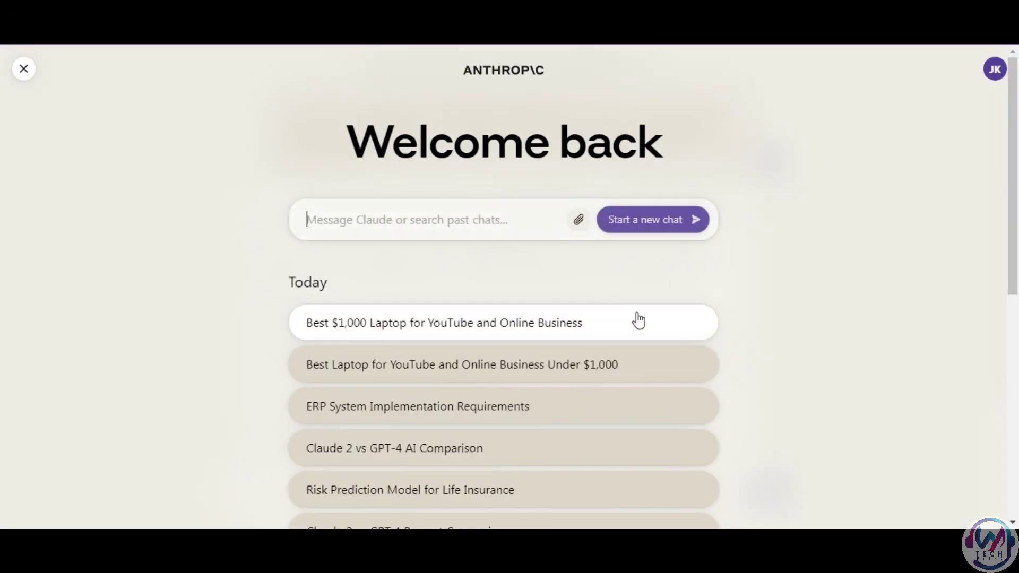
Open the saved 'Best $1,000 Laptop for YouTube and Online Business' chat and read its Lenovo ThinkPad X1 Carbon pick
click(620, 324)
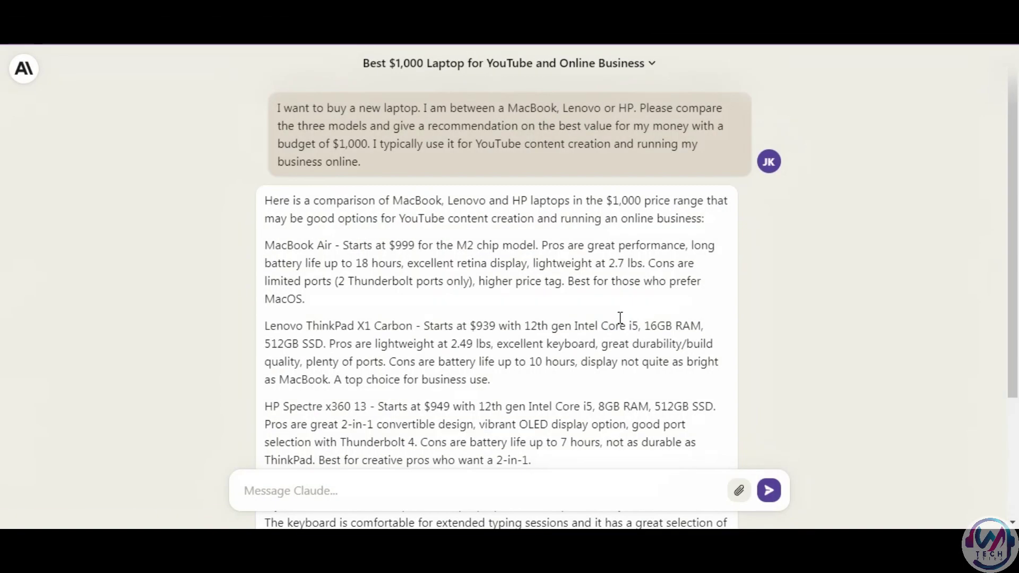
scroll(655, 321, down, 1)
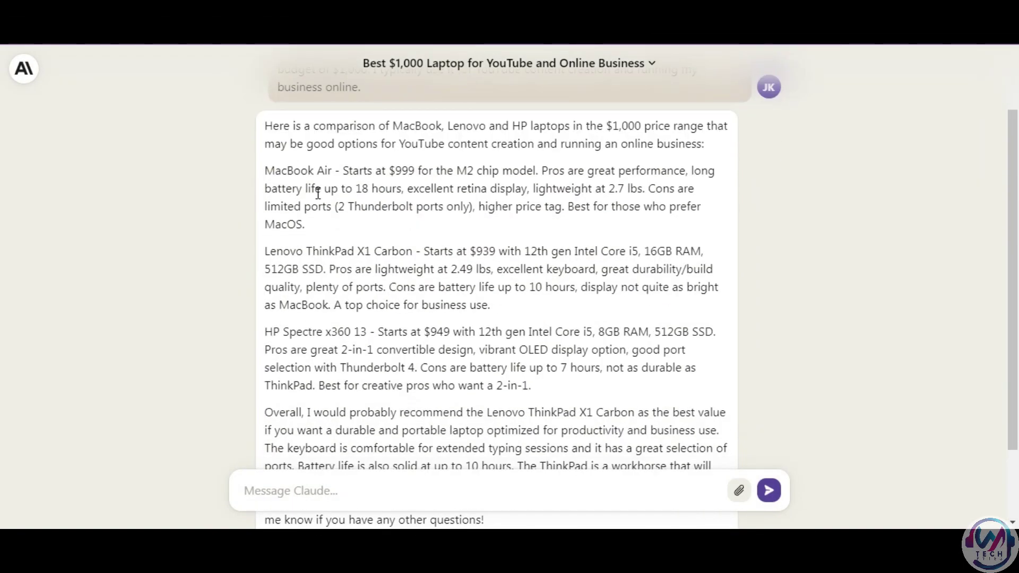
scroll(483, 292, down, 2)
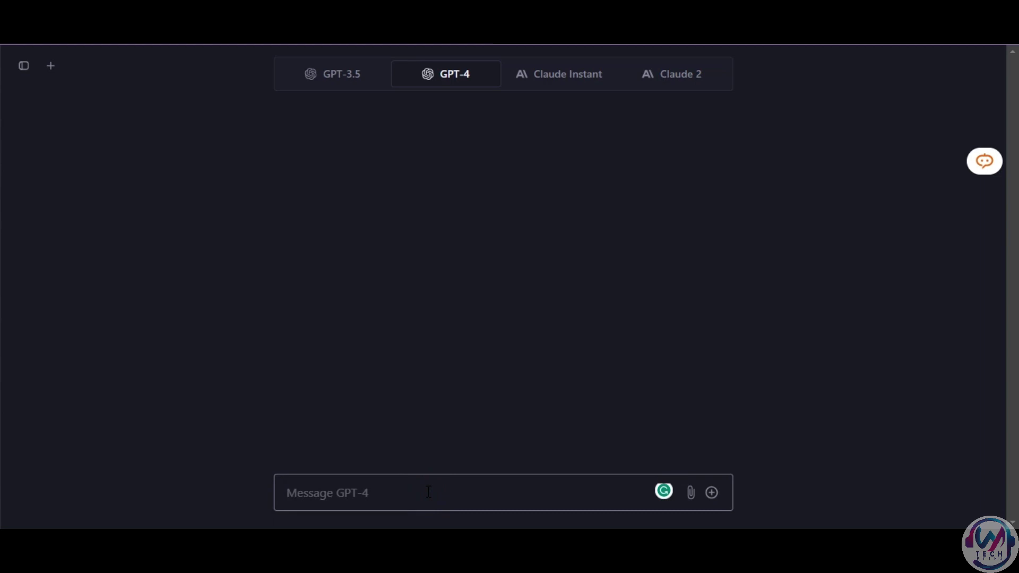
Send GPT-4 the laptop comparison prompt, enable Access internet, and delete the earlier user message
text(I want to buy a new laptop. I am between a MacBook, Lenovo or HP. Please compare the three models and give a recommendation on the best value for my money with a budget of $1,000. I typically use it for YouTube content creation and running my business online.)
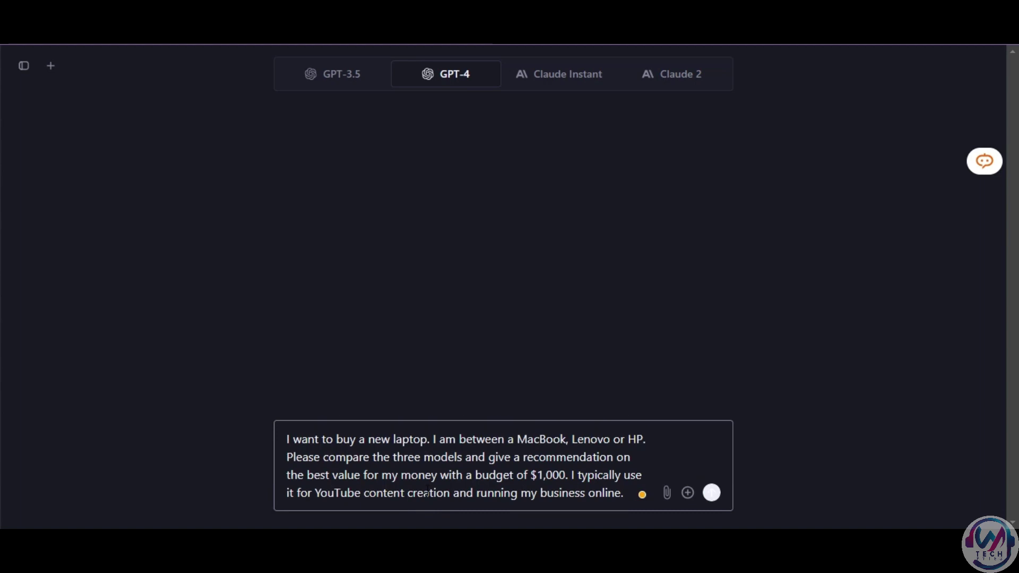
key(Return)
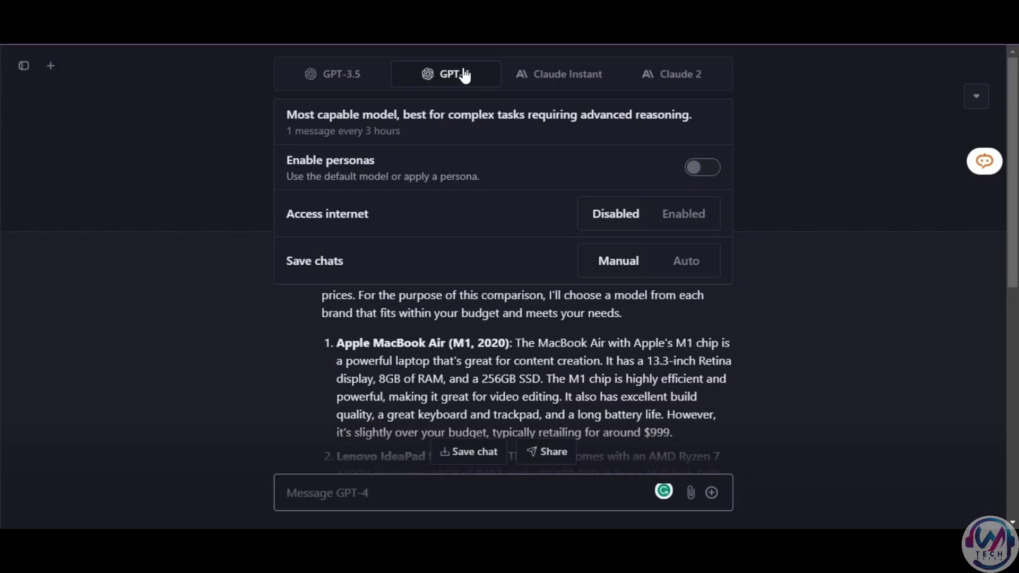
click(684, 214)
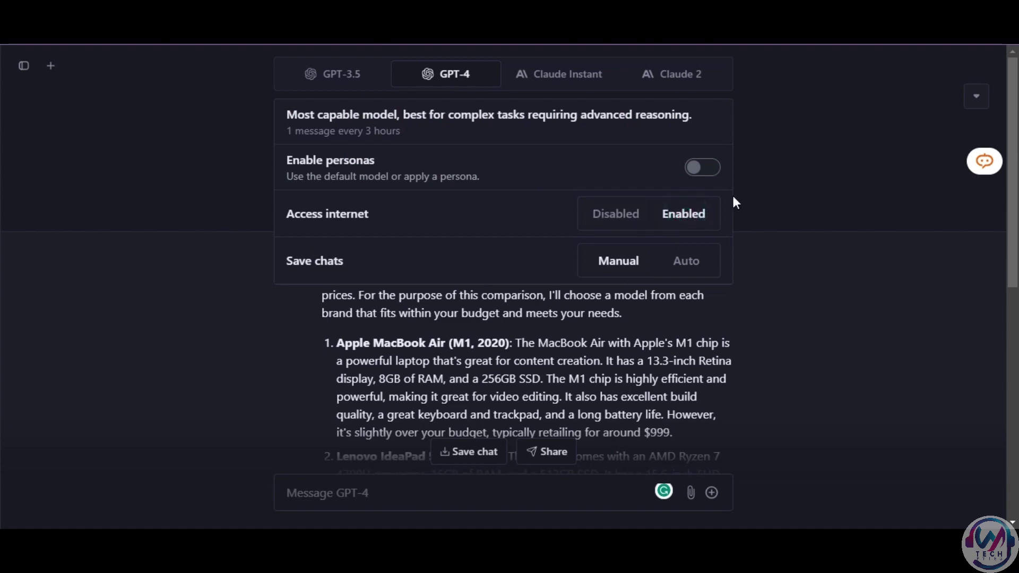
click(738, 202)
click(677, 205)
click(713, 228)
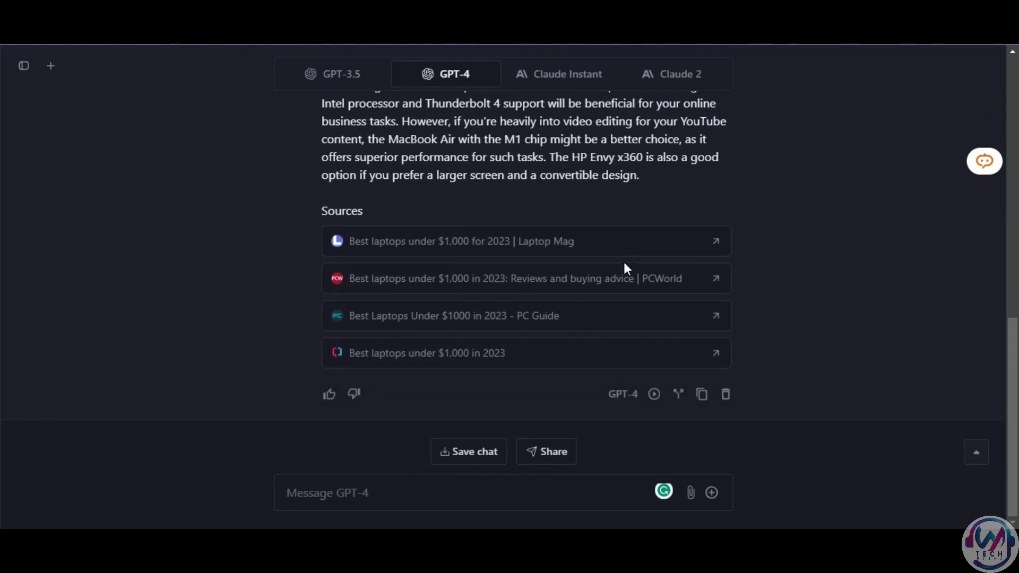
Review GPT-4's answer and Sources list, then paste the tweet brainstorming prompt into Claude
scroll(623, 262, up, 4)
scroll(623, 260, down, 4)
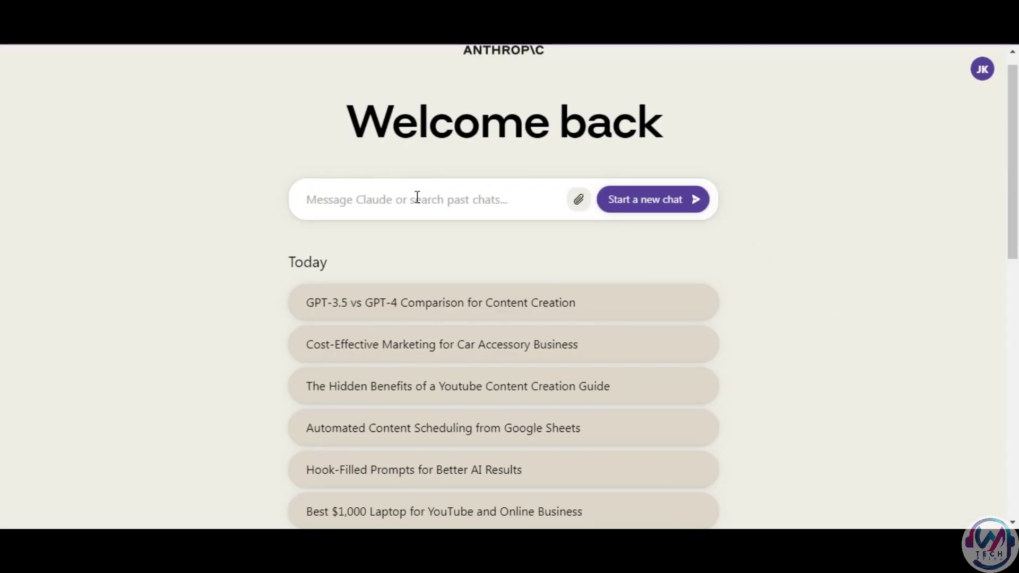
click(417, 197)
text(Brainstorm for me tweets with 280 character limit to help promote prompt generation guide on my youtube guide. They should be catchy and click worthy while conveying real value to the reader. The topic is writing powerful prompts to get better results with Chat GPT 4 and Claude 2)
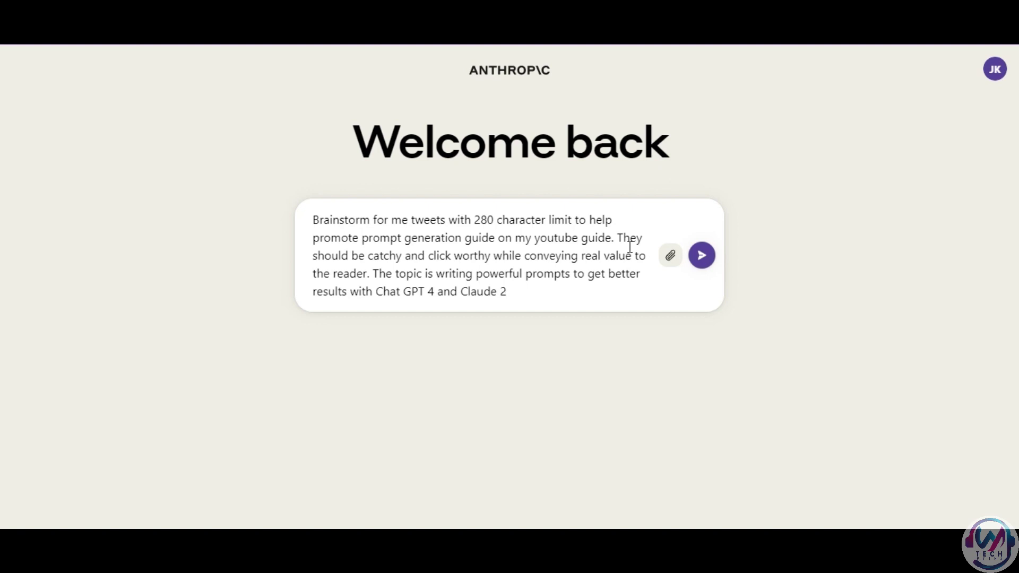
Submit the pasted prompt so Claude brainstorms 280-character tweets promoting the prompt-writing guide
click(708, 263)
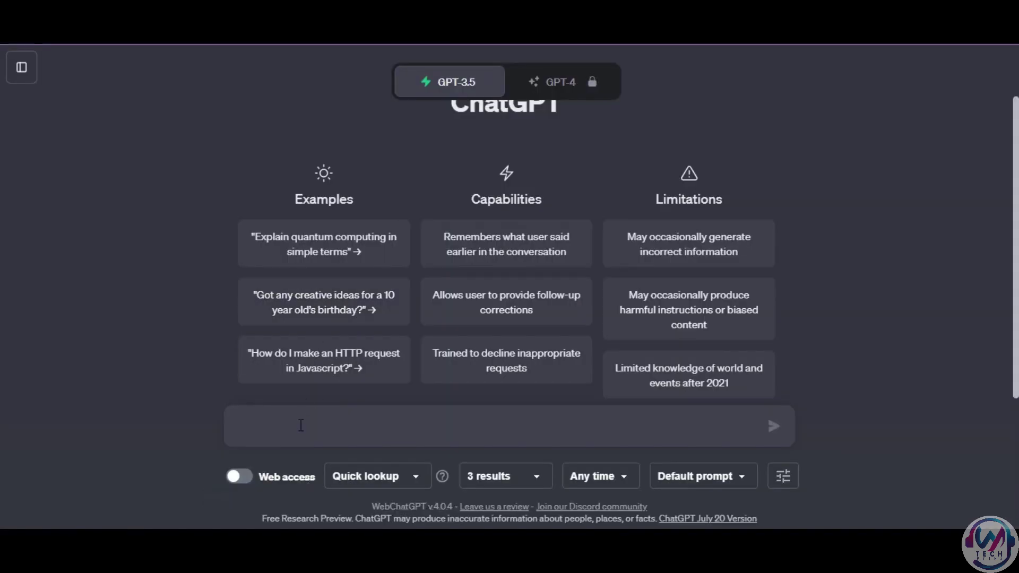
Give ChatGPT the same 280-character promo tweet prompt
text(Brainstorm for me tweets with 280 character limit to help promote prompt generation guide on my youtube guide. They should be catchy and click worthy while conveying real value to the reader. The topic is writing powerful prompts to get better results with Chat GPT 4 and Claude 2)
key(Return)
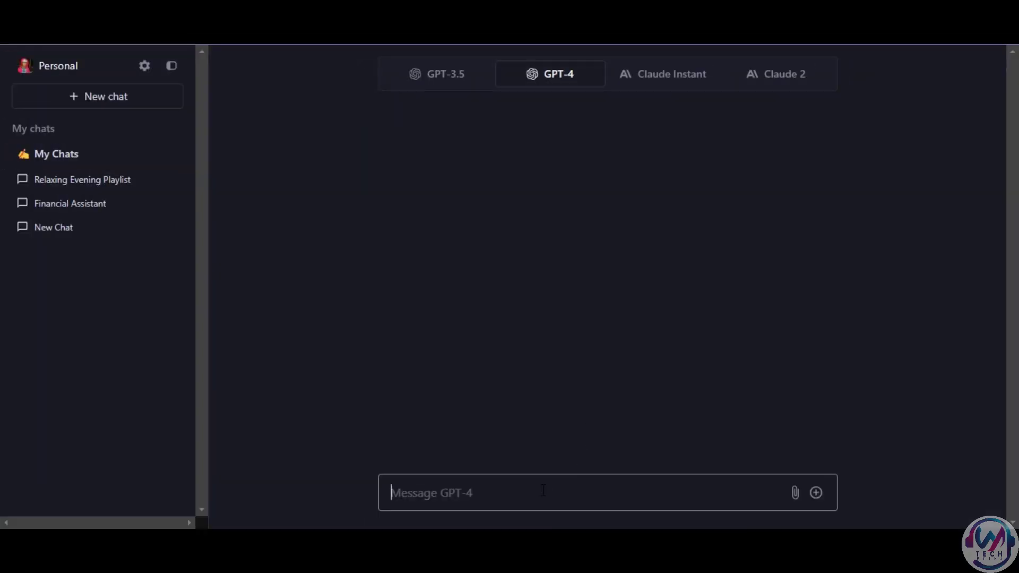
Send GPT-4 the tweet prompt without the trailing blank line and review its five hashtagged tweets
text(Brainstorm for me tweets with 280 character limit to help promote prompt generation guide on my youtube guide. They should be catchy and click worthy while conveying real value to the reader. The topic is writing powerful prompts to get better results with Chat GPT 4 and Claude 2)
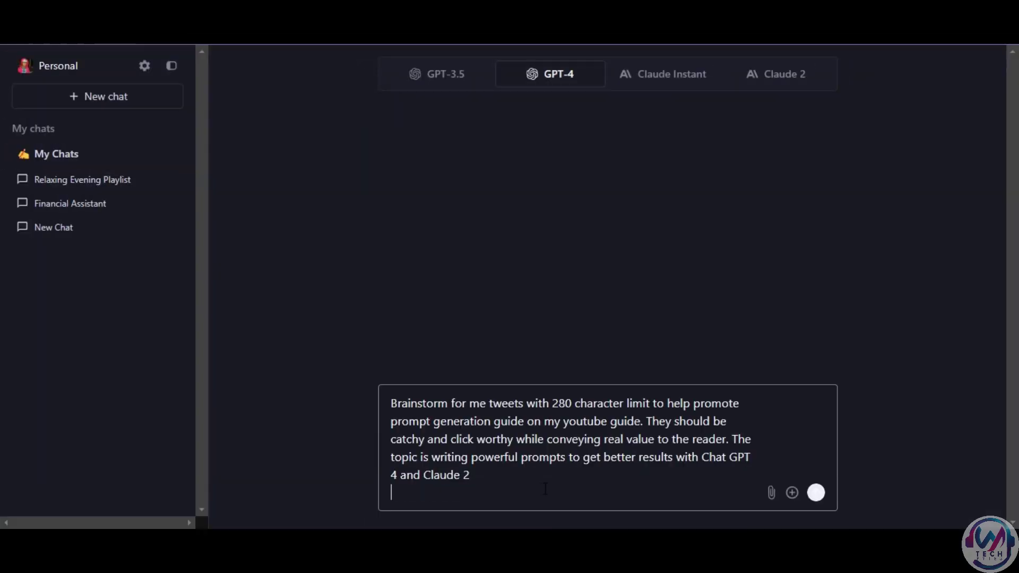
key(BackSpace)
key(Return)
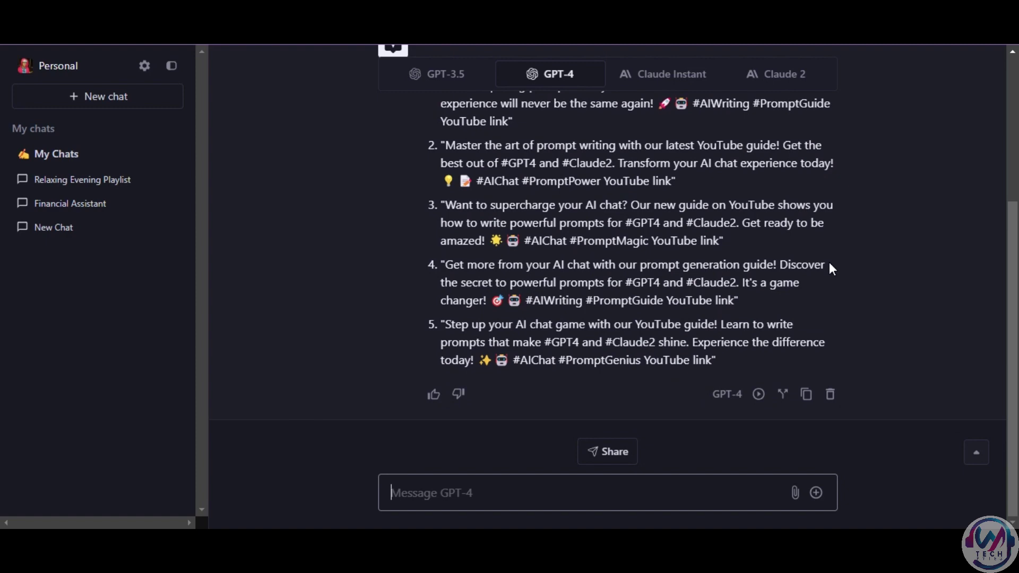
scroll(831, 269, up, 1)
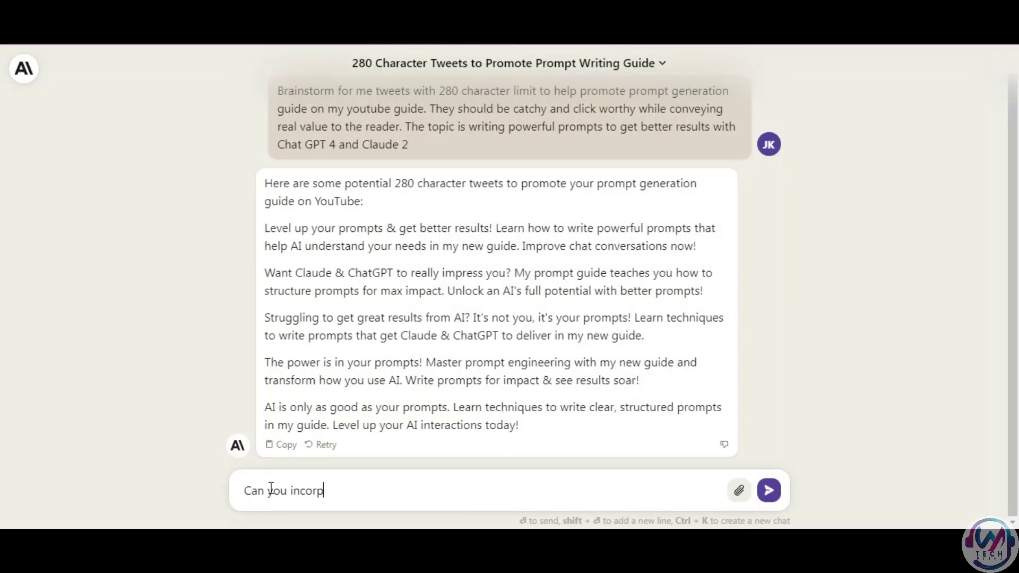
Send Claude the follow-up 'Can you incorporate emojis' for the five tweets
key(Return)
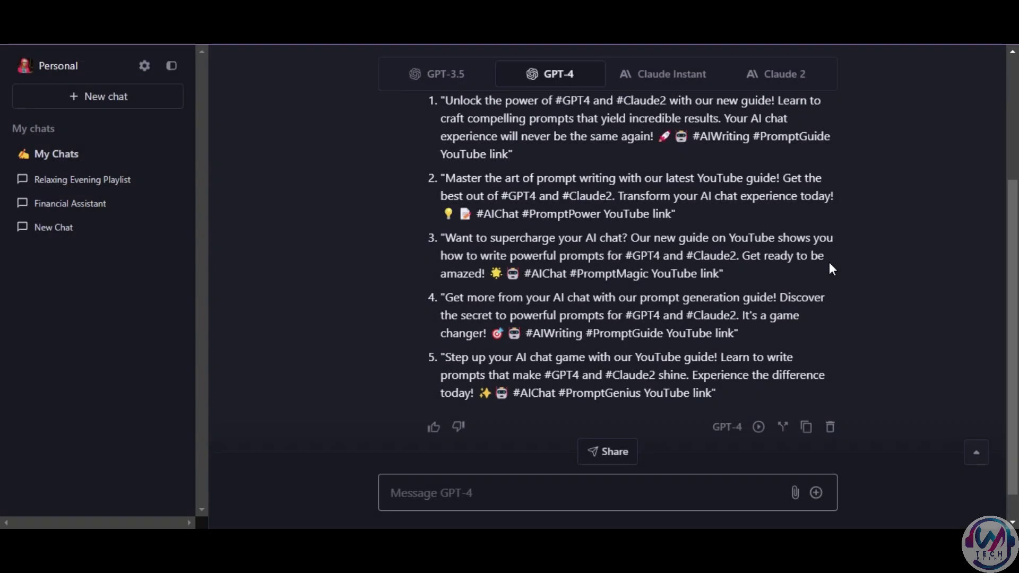
scroll(831, 268, down, 1)
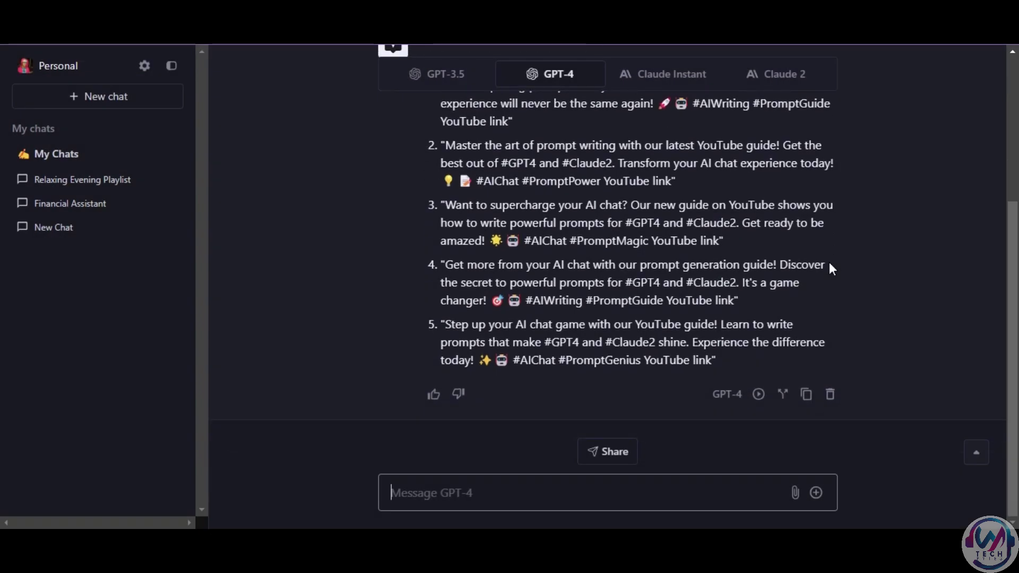
scroll(832, 268, up, 1)
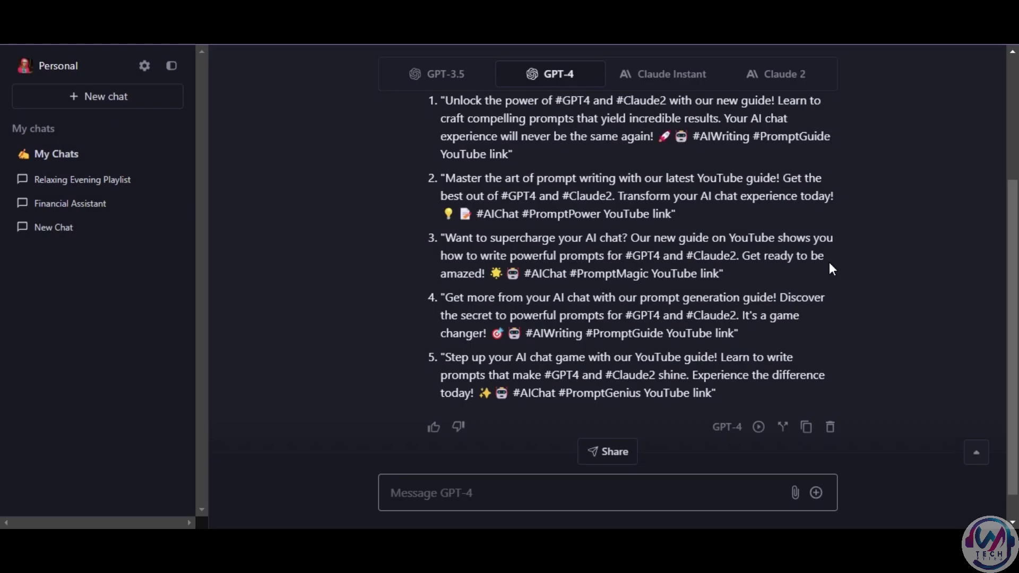
scroll(831, 269, down, 1)
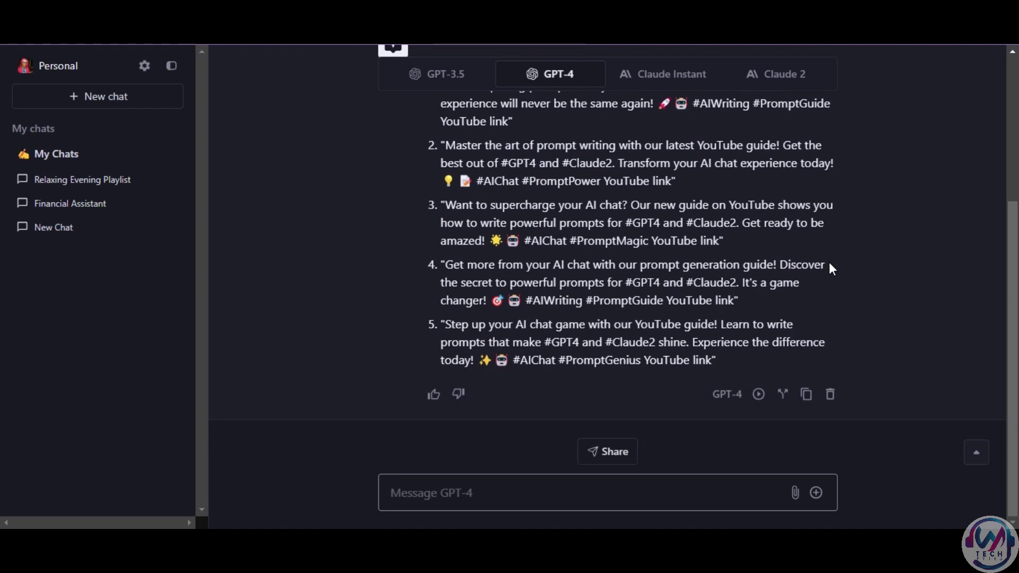
scroll(830, 264, up, 2)
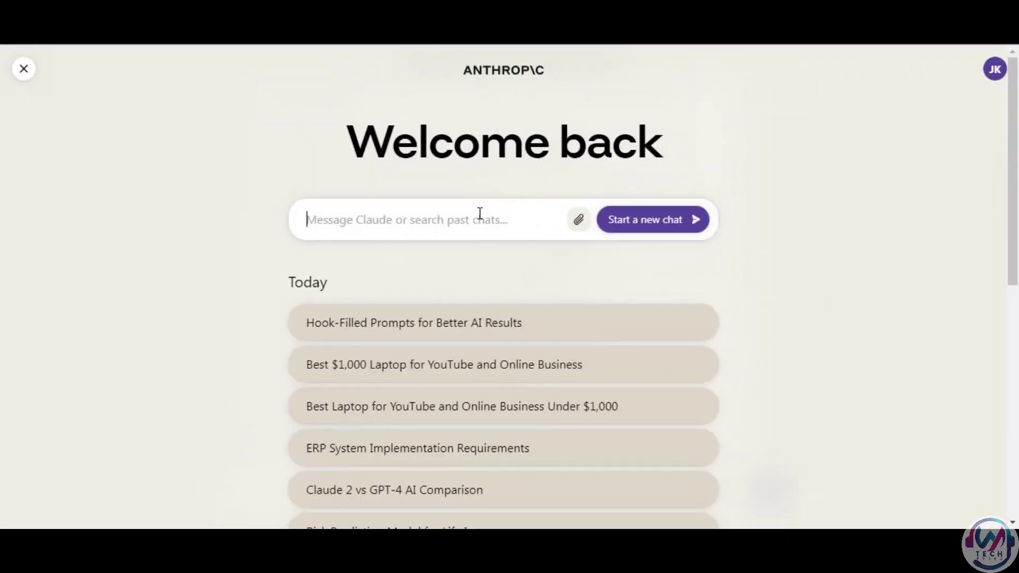
Send the Google Sheets-to-Meta business planner scheduling question to both Claude and ChatGPT
text(I would like to create an automation that takes information from Google sheets and schedules content automatically through meta business planner for clients. The image, date, copy and platform are provided in the spreadsheet. They will need to be copied and pasted to the scheduler tool and the image downloaded and uploaded before scheduling for specific date and time. How can i do that?)
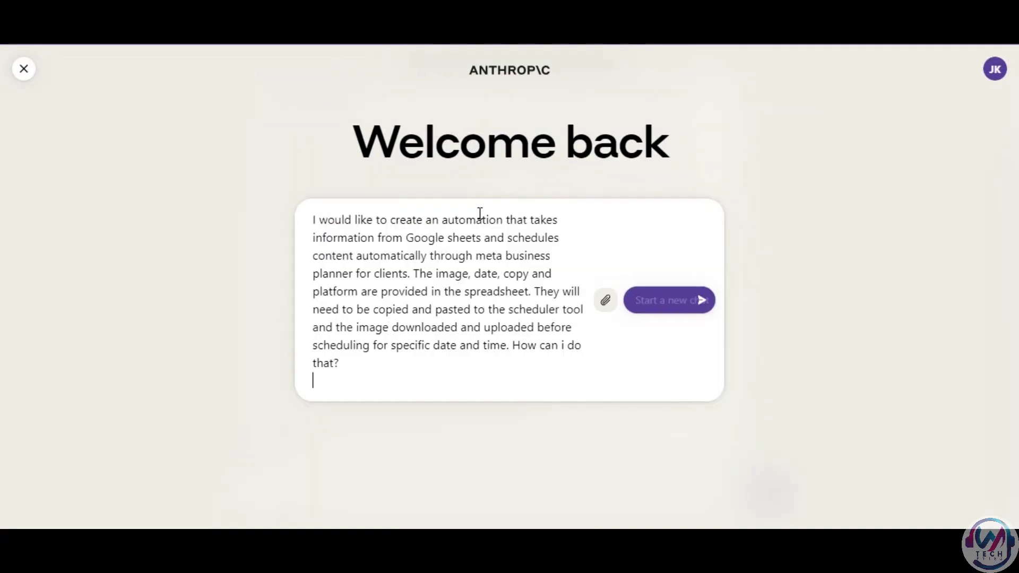
key(BackSpace)
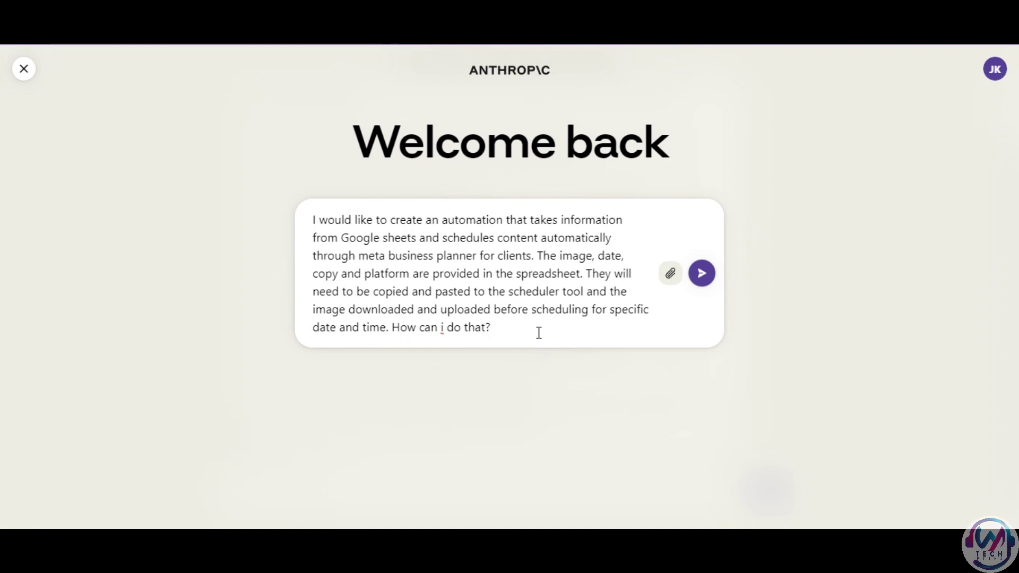
click(708, 279)
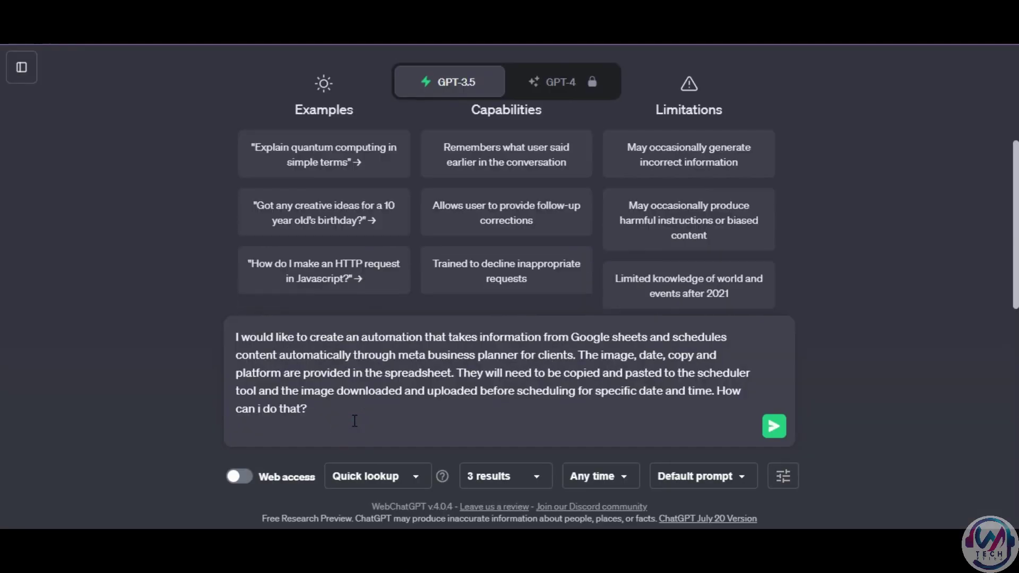
key(Return)
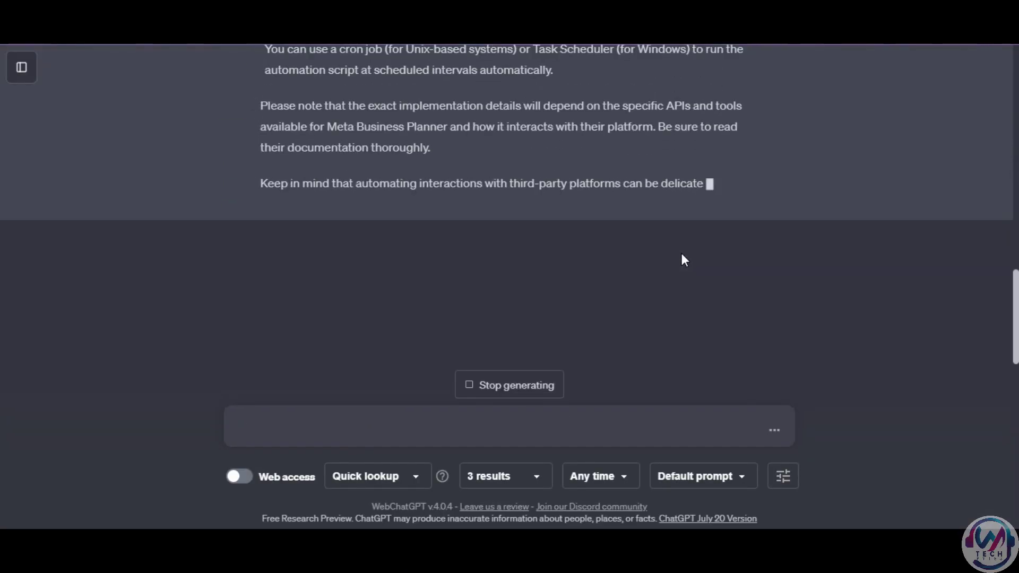
scroll(764, 231, up, 15)
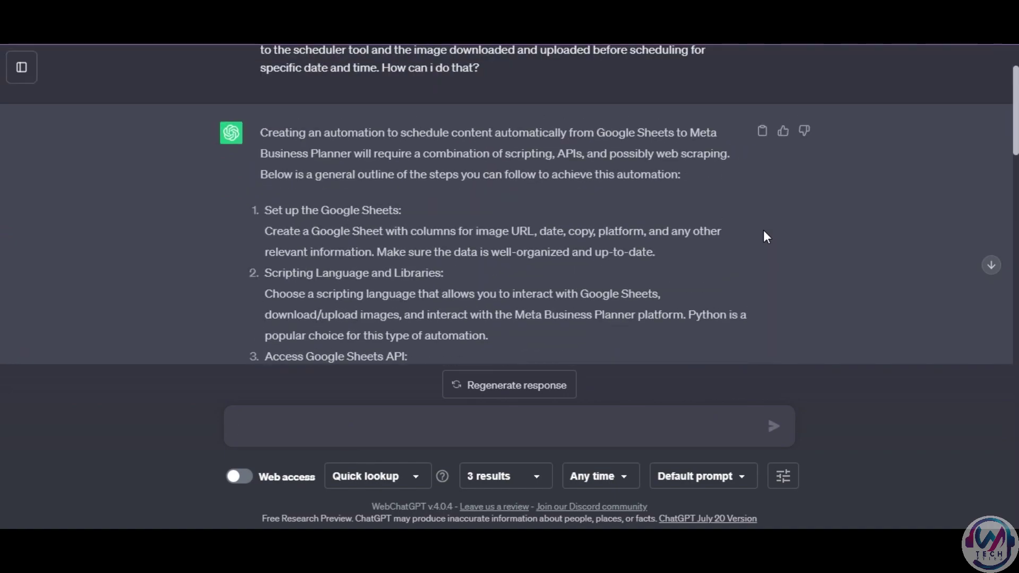
Paste the content-scheduling automation question into the Message GPT-4 box and send it
click(540, 489)
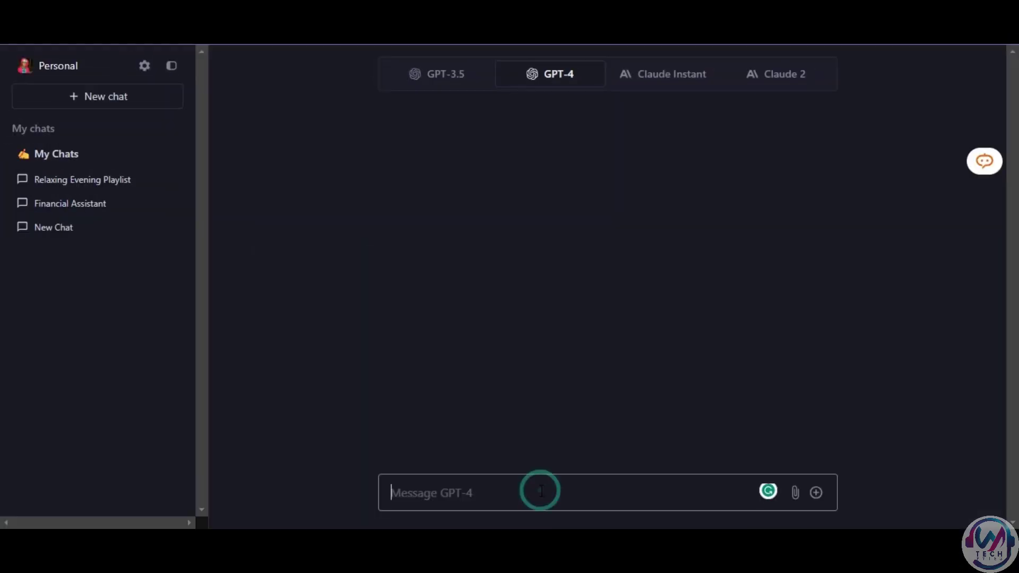
text(I would like to create an automation that takes information from Google sheets and schedules content automatically through meta business planner for clients. The image, date, copy and platform are provided in the spreadsheet. They will need to be copied and pasted to the scheduler tool and the image downloaded and uploaded before scheduling for specific date and time. How can i do that?)
key(Return)
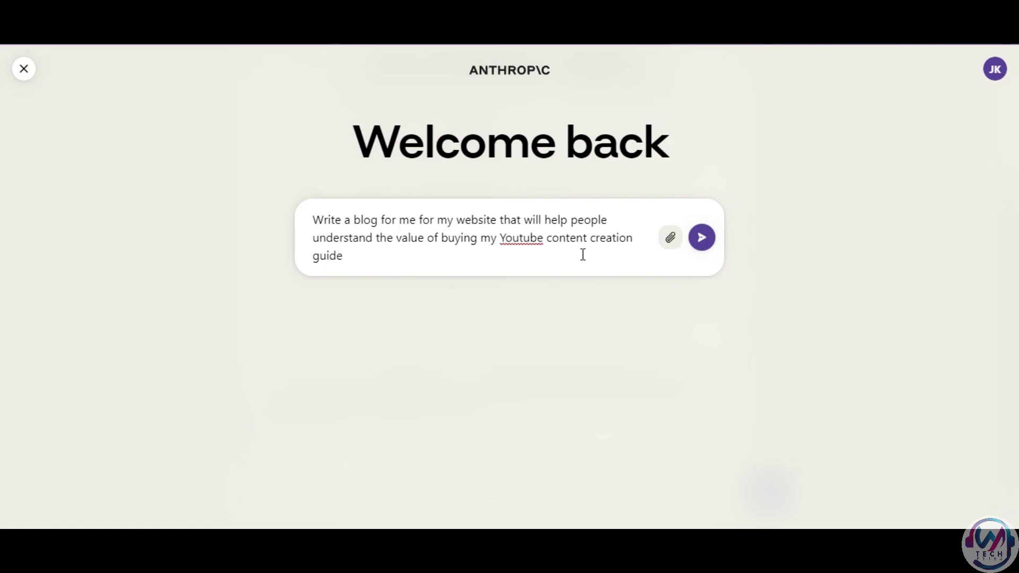
Submit the blog post request on why buying the YouTube content creation guide is worthwhile to Claude
click(700, 244)
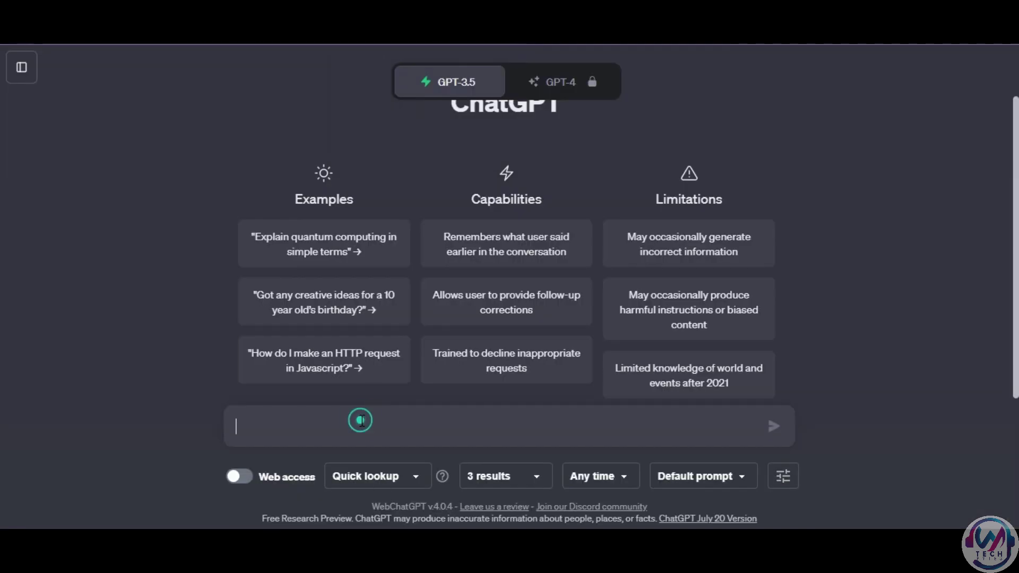
Send ChatGPT the YouTube Content Creation Guide blog prompt and look through its eight-section post
text(Write a blog for me for my website that will help people understand the value of buying my Youtube content creation guide)
key(Return)
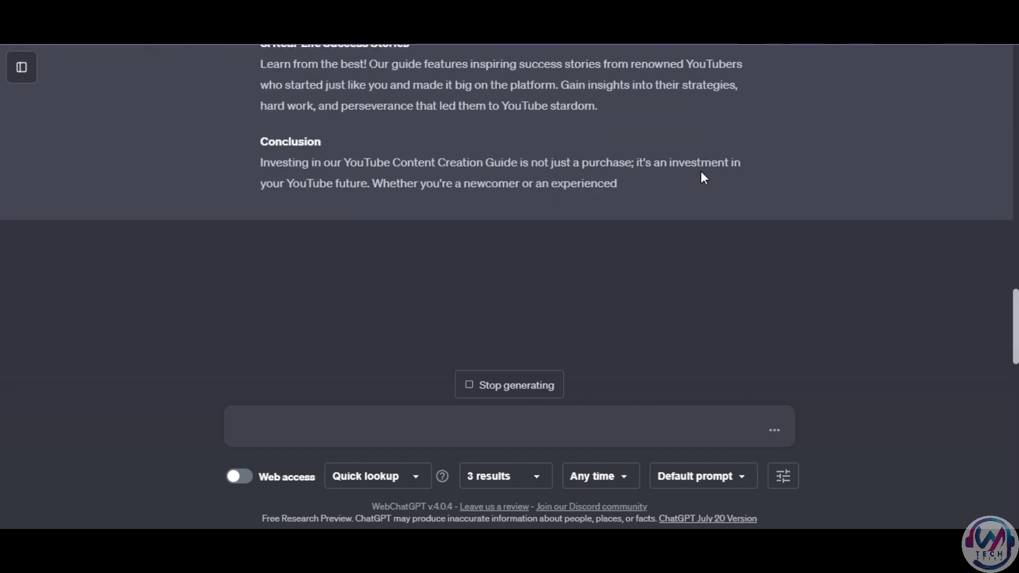
scroll(702, 172, up, 2)
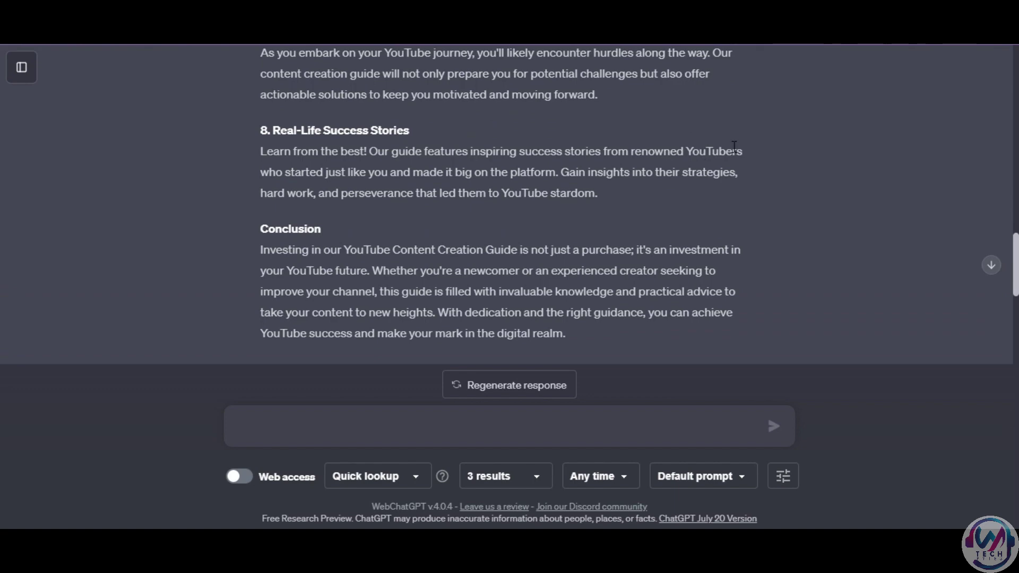
scroll(597, 132, up, 8)
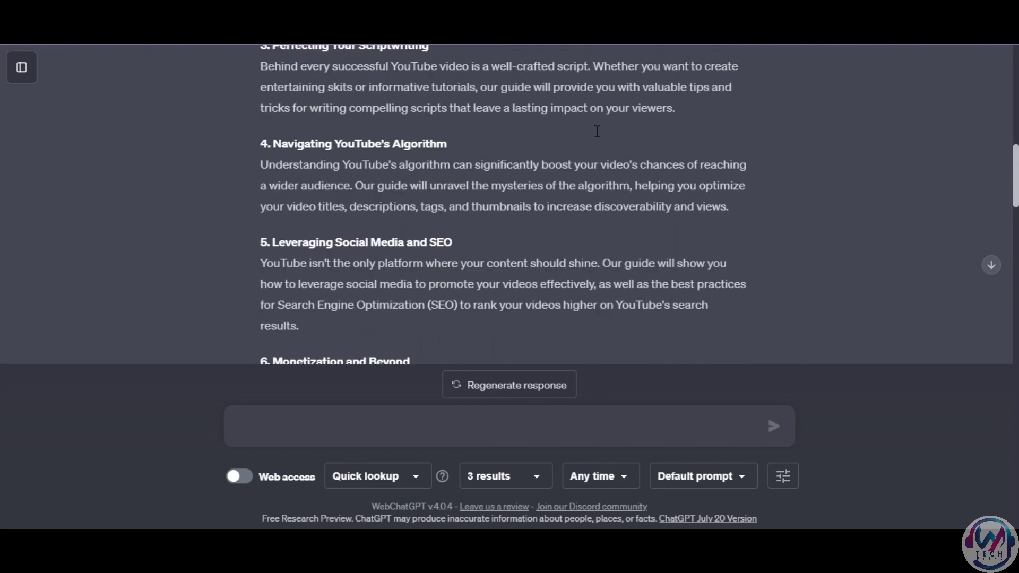